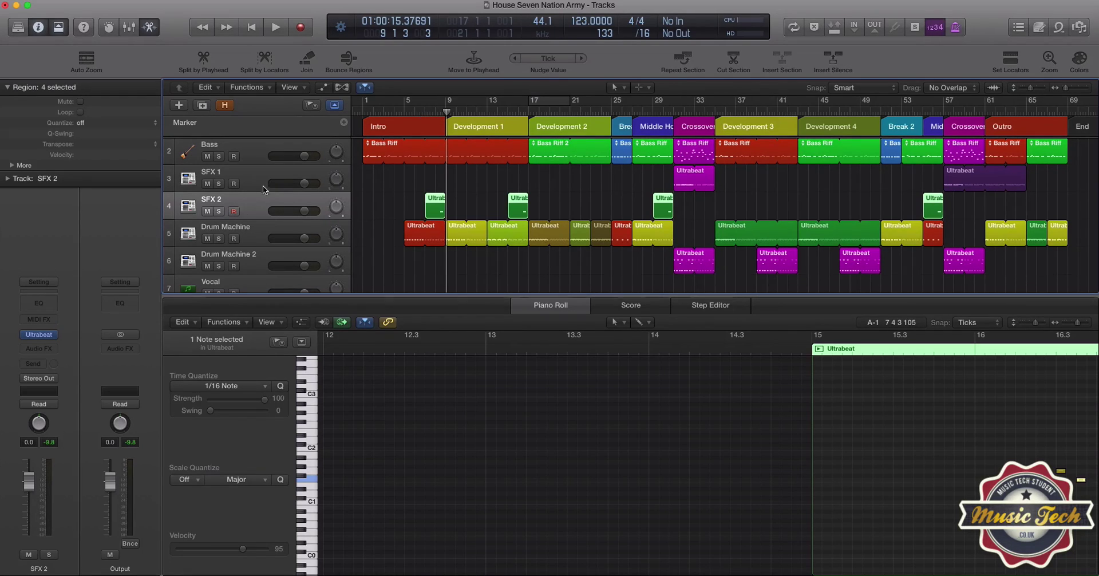
# Play the arrangement from about bar 7 to hear the SFX 2 region leading into Development 1.
pyautogui.moveTo(24, 338)
pyautogui.click(424, 113)
pyautogui.press('space')
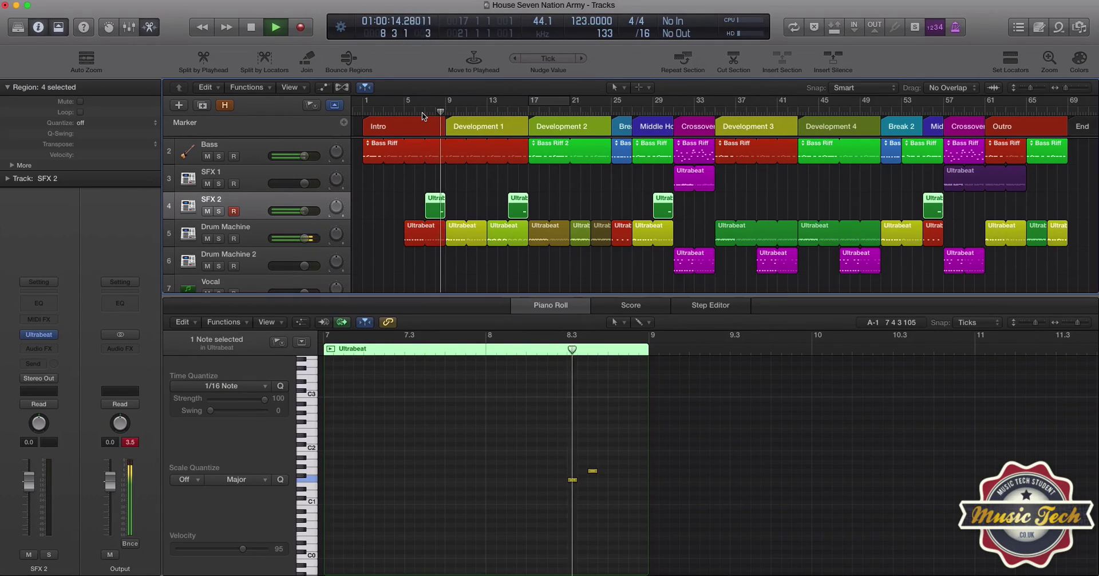
pyautogui.press('space')
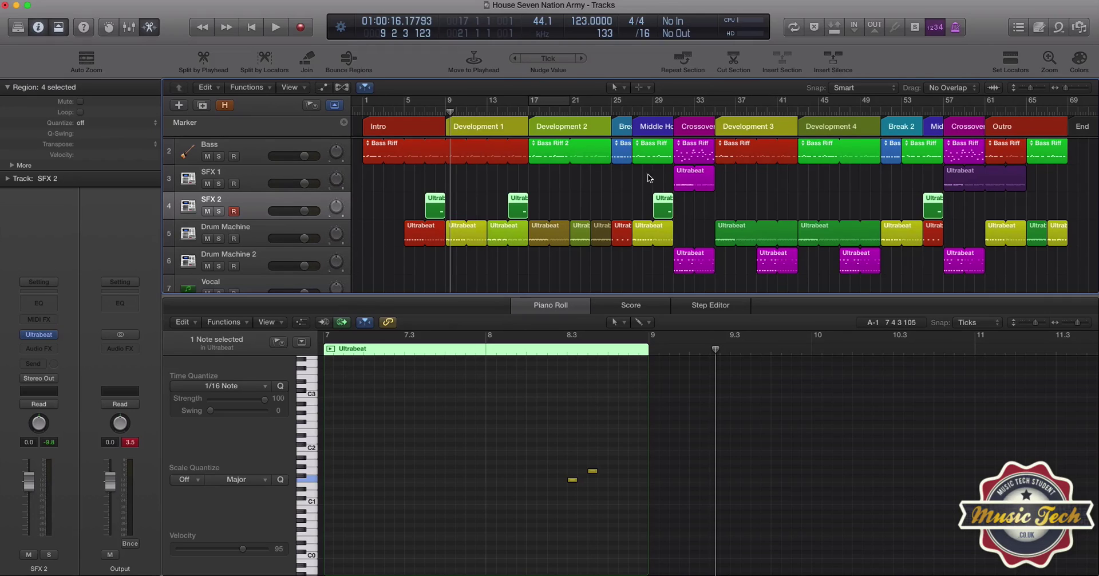
# Play the arrangement from bar 29 through the SFX 2 region into the Crossover section.
pyautogui.click(655, 113)
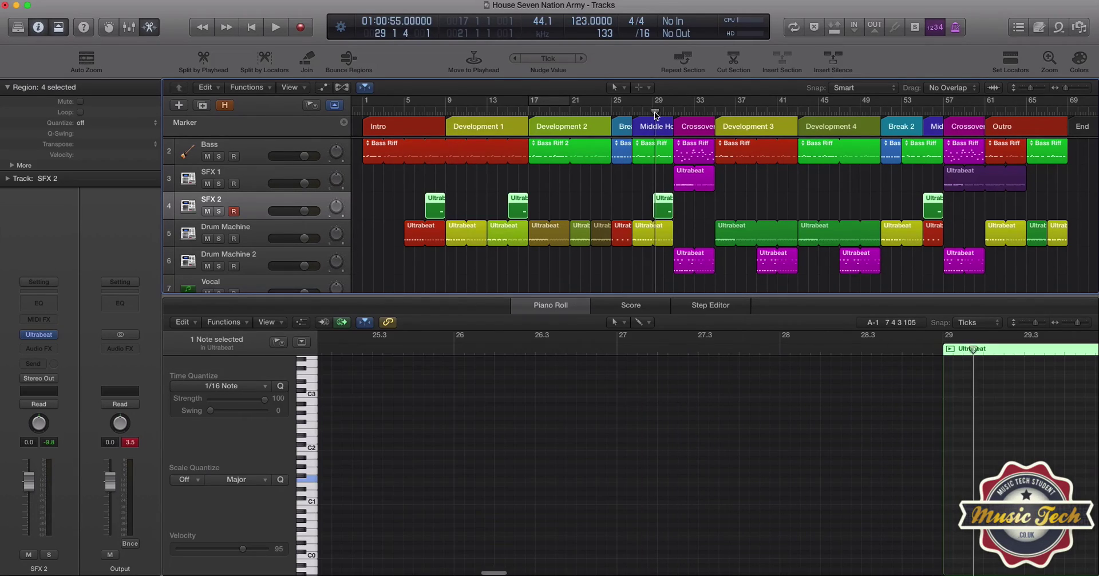
pyautogui.press('space')
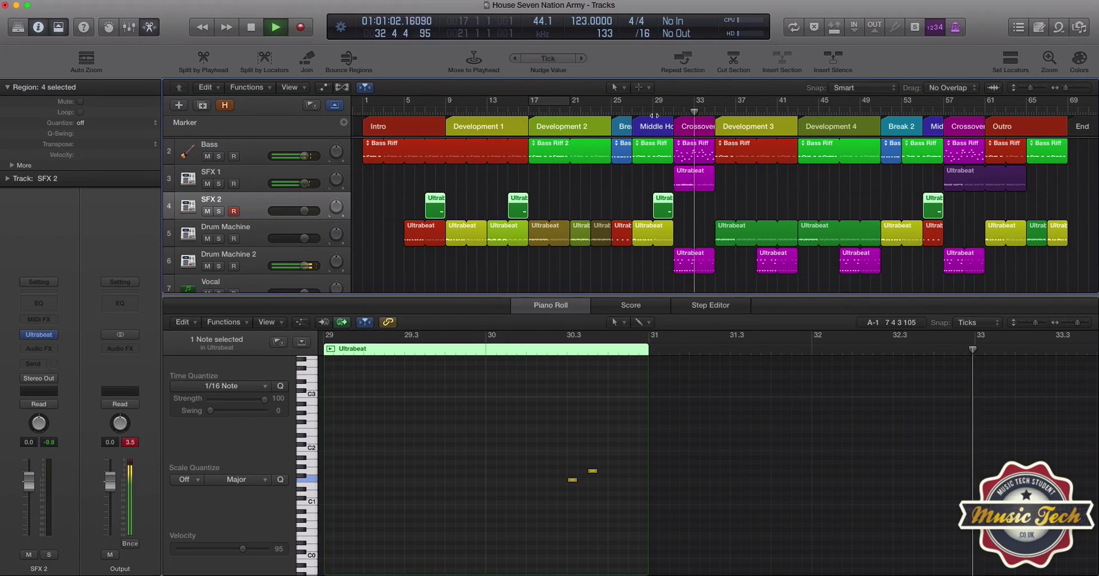
pyautogui.press('space')
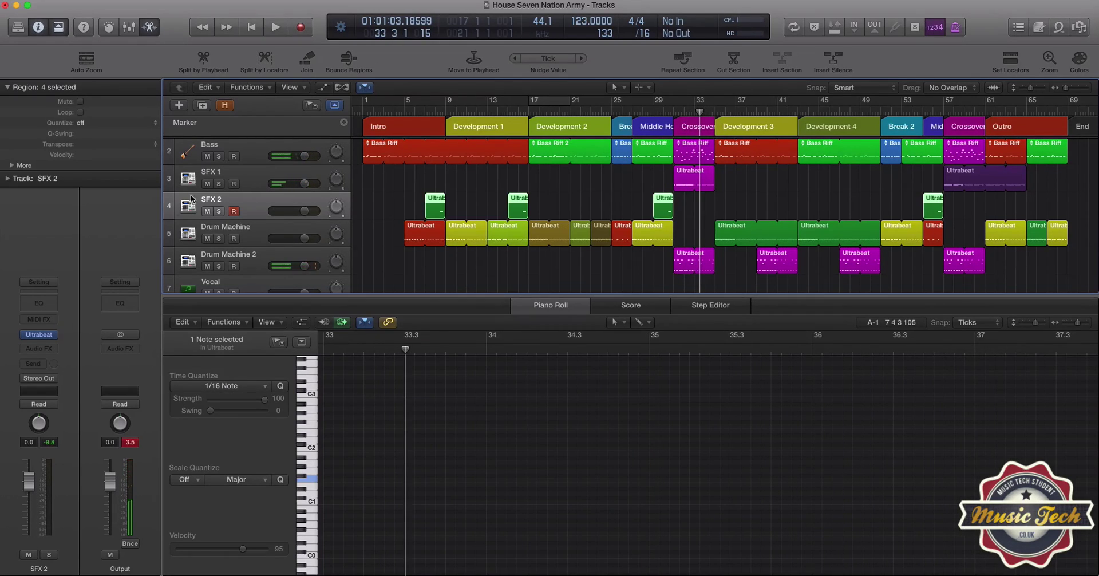
# Solo SFX 1 and SFX 2, and play both tracks from about bar 30 into the Crossover section.
pyautogui.click(218, 183)
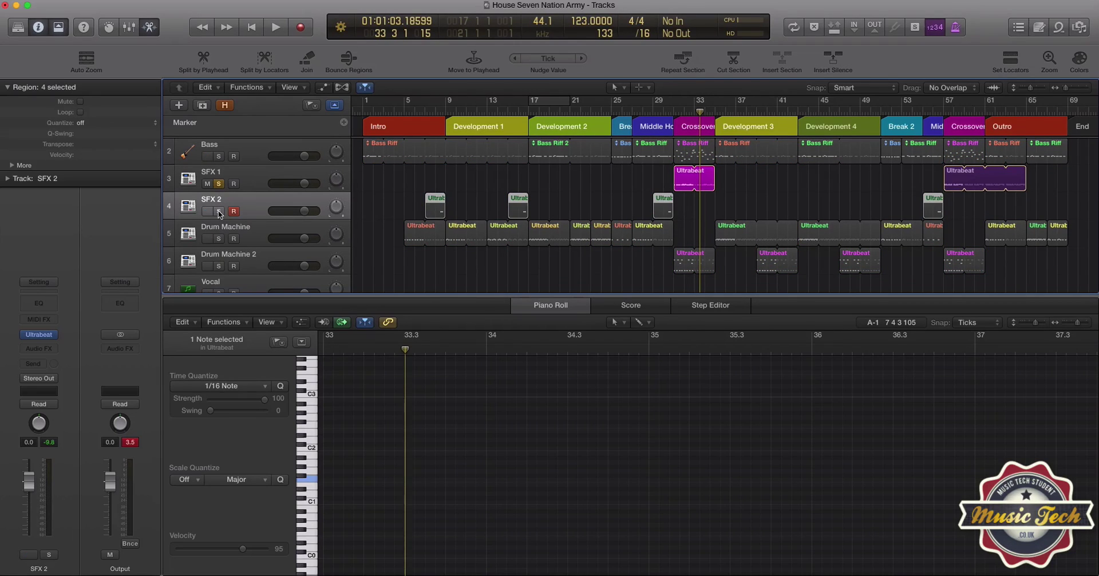
pyautogui.click(218, 211)
pyautogui.click(664, 111)
pyautogui.press('space')
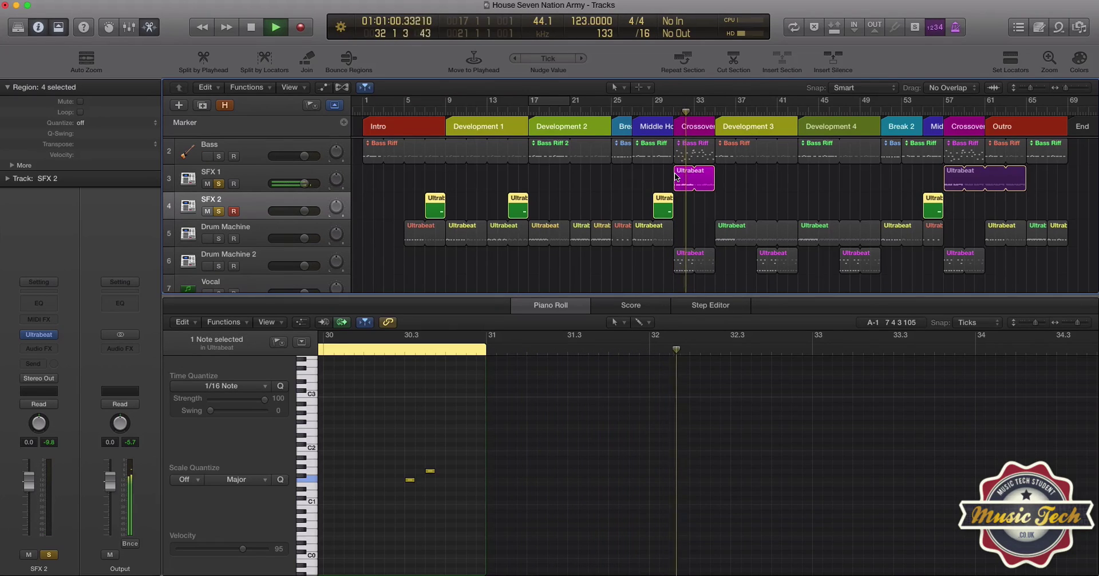
pyautogui.press('space')
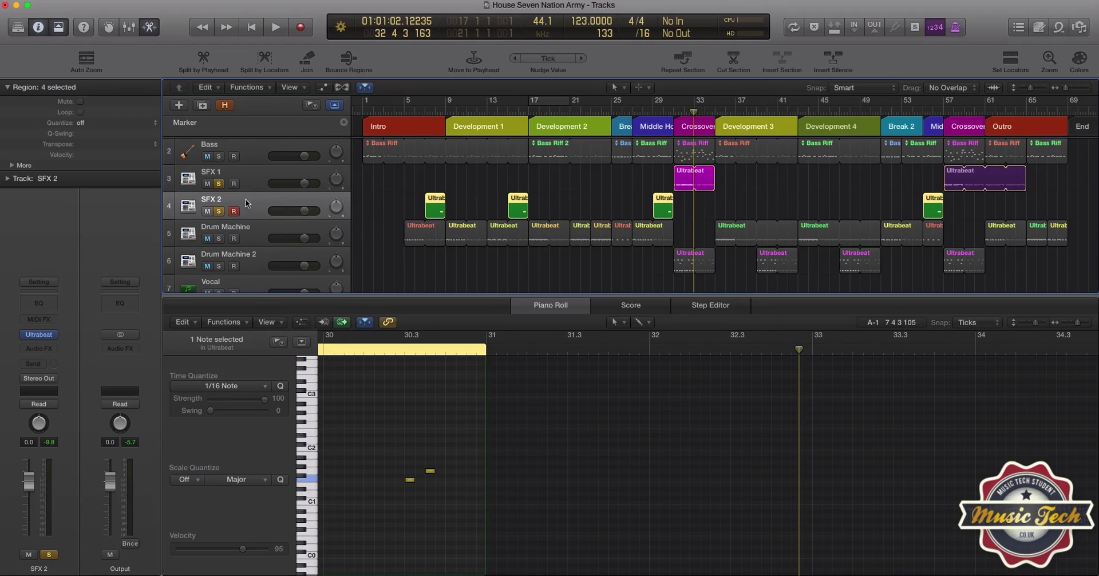
# Unsolo SFX 1 and open the Ultrabeat instrument of SFX 2 with its whole window in view.
pyautogui.click(218, 183)
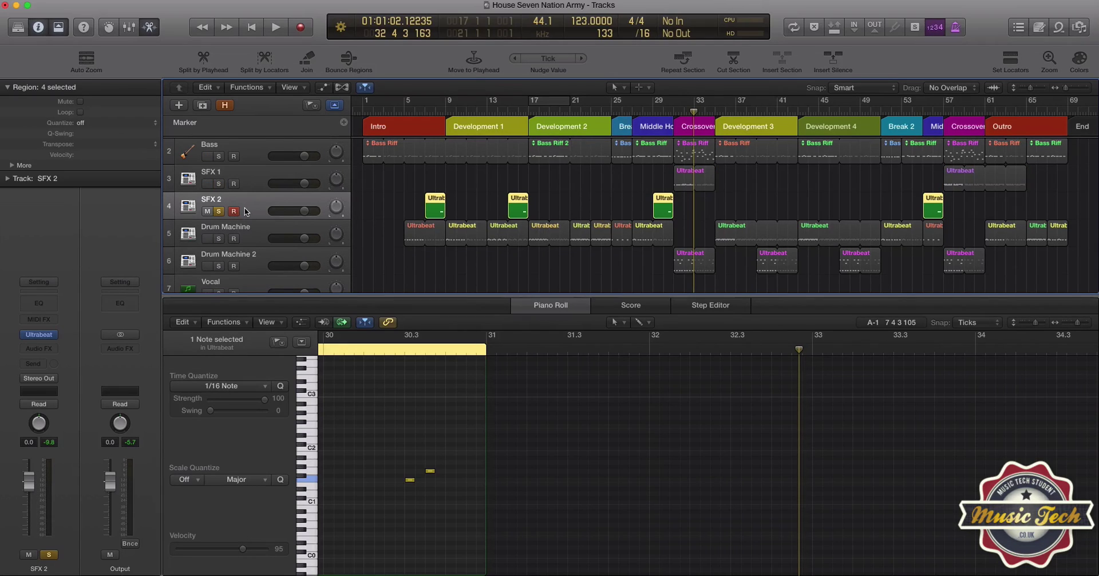
pyautogui.click(39, 336)
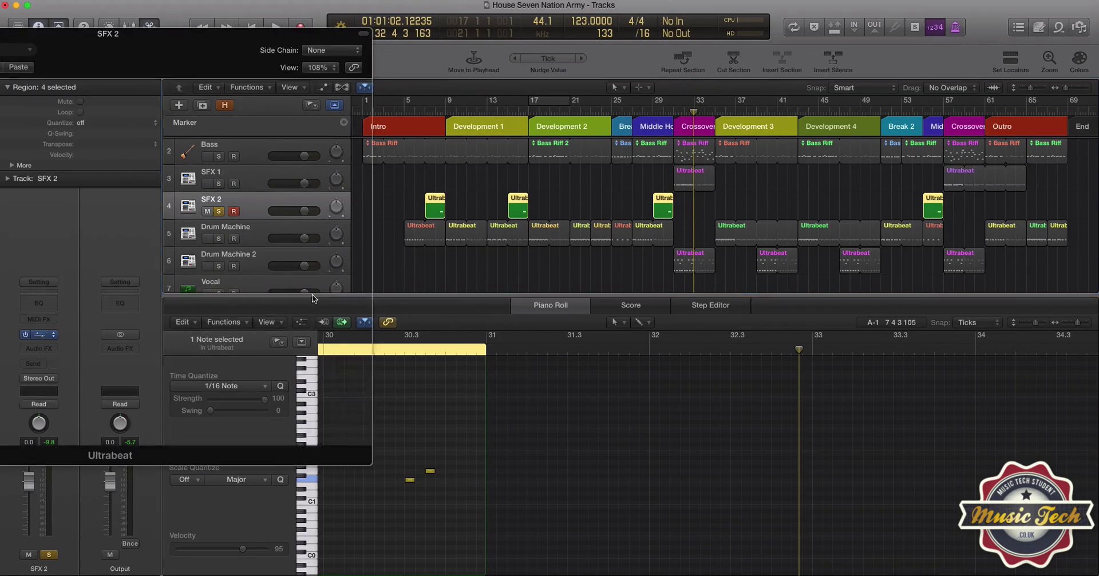
pyautogui.moveTo(175, 41); pyautogui.dragTo(808, 27)
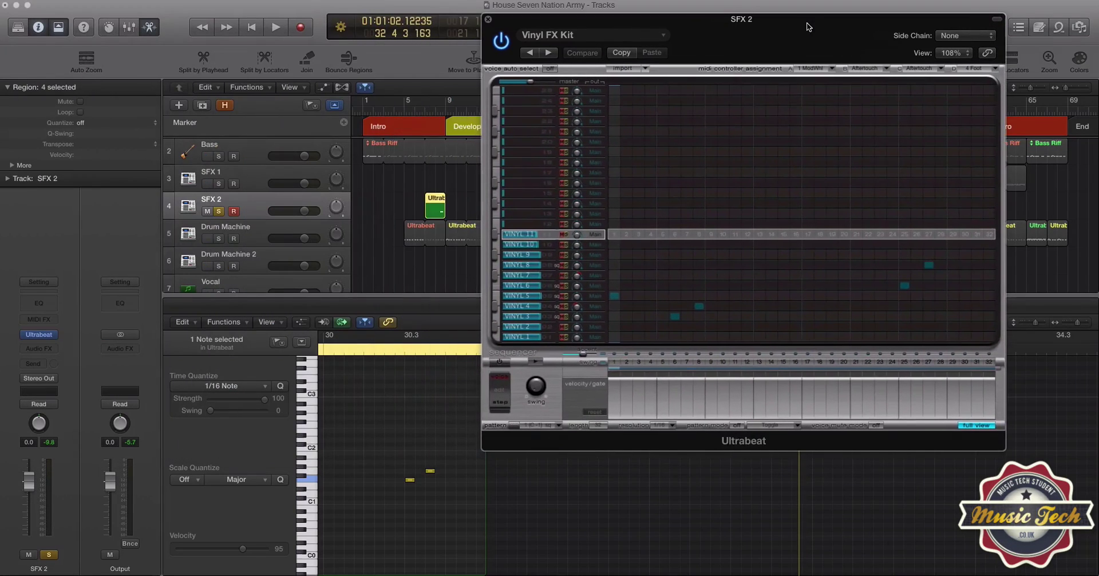
# Audition the Vinyl FX Kit's individual sounds in Ultrabeat, working down from VINYL 11 to VINYL 2.
pyautogui.click(551, 316)
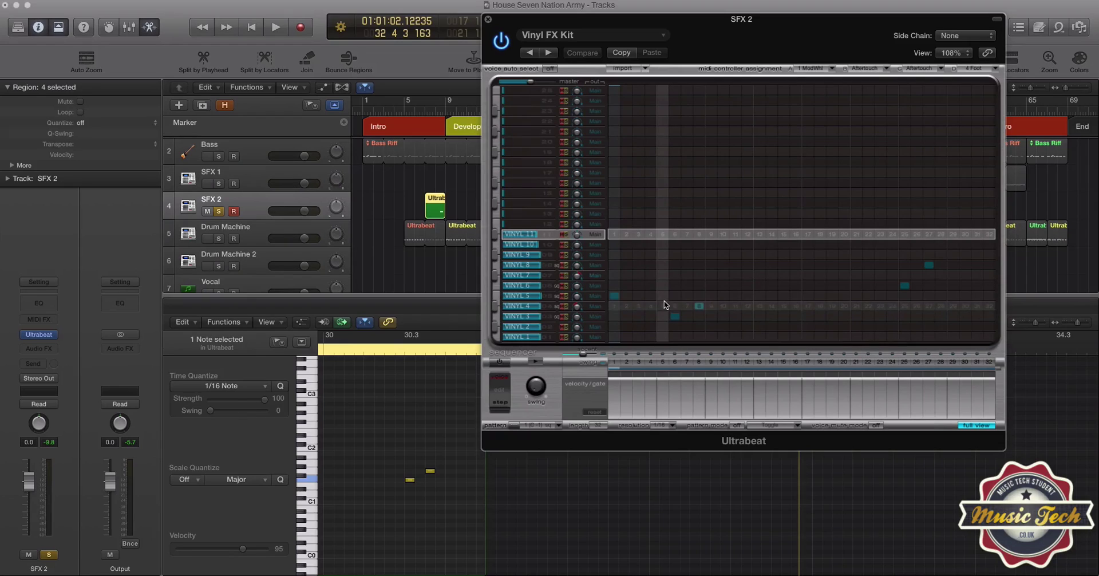
pyautogui.click(511, 247)
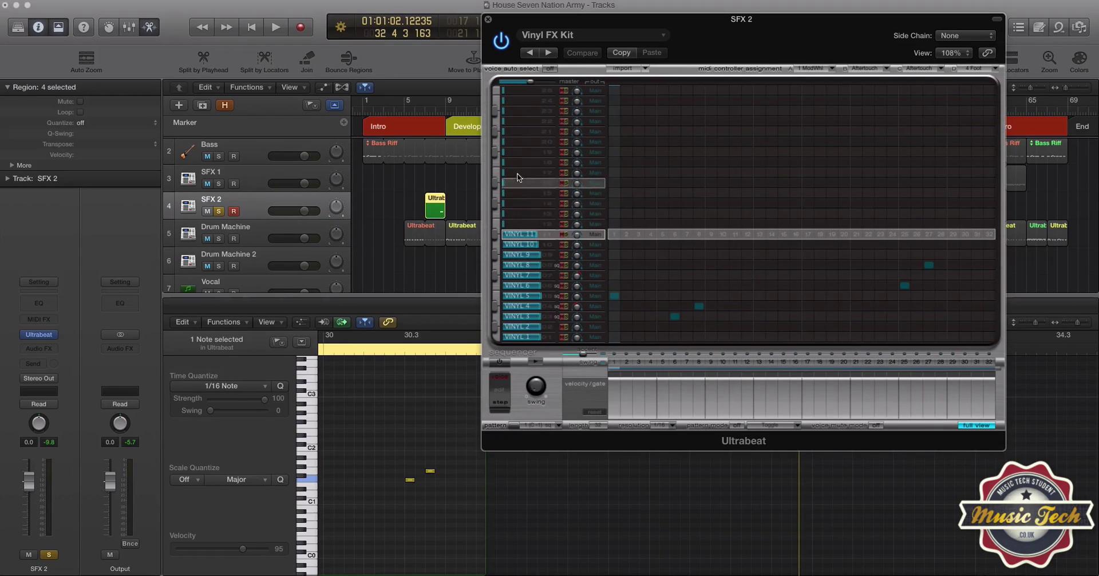
pyautogui.click(515, 174)
pyautogui.click(506, 223)
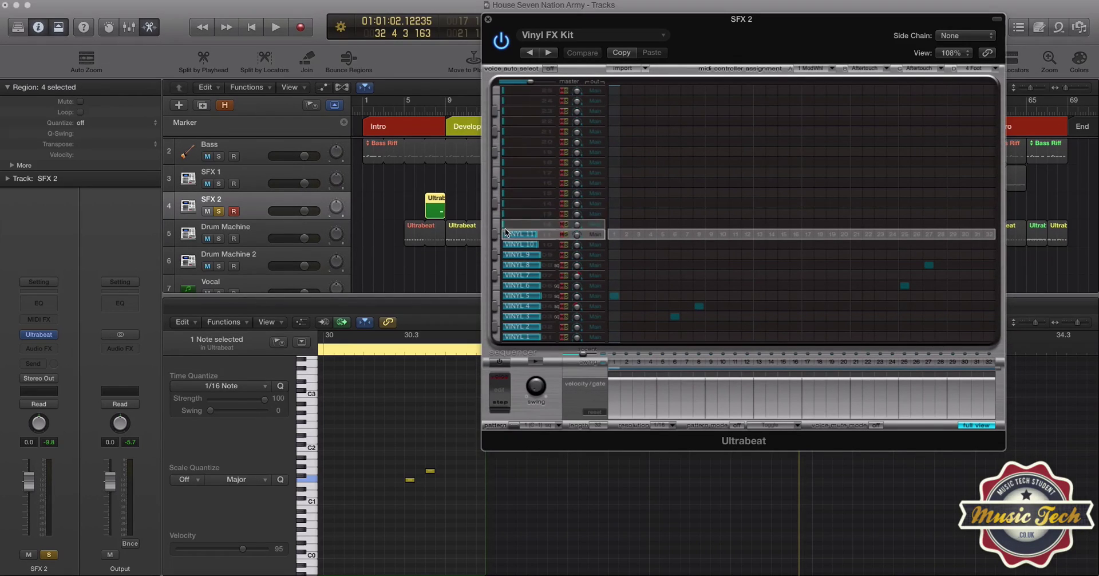
pyautogui.click(503, 244)
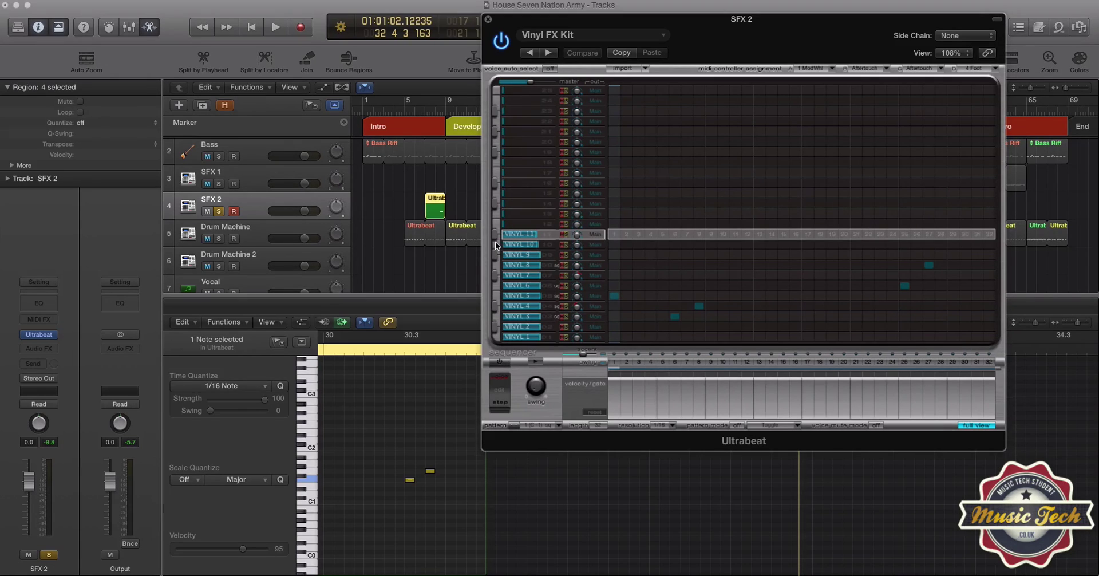
pyautogui.click(495, 241)
pyautogui.click(494, 234)
pyautogui.click(496, 245)
pyautogui.click(494, 254)
pyautogui.click(495, 265)
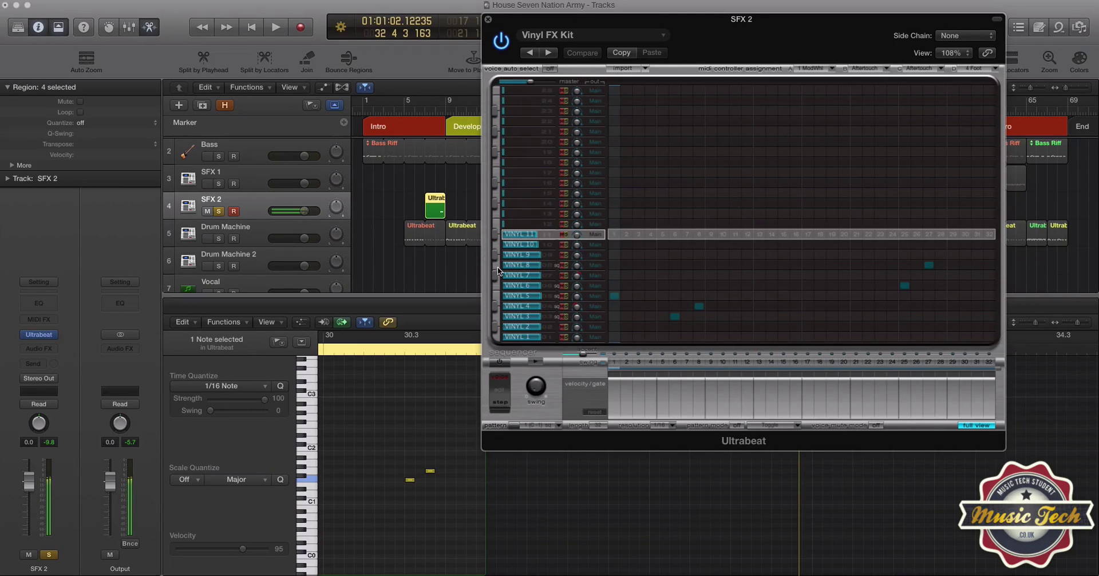
pyautogui.click(495, 275)
pyautogui.click(496, 284)
pyautogui.click(495, 297)
pyautogui.click(493, 305)
pyautogui.click(496, 326)
# Turn on Ultrabeat's step sequencer, preview its pattern alone and with song playback, and switch it off again.
pyautogui.moveTo(631, 22); pyautogui.dragTo(548, 18)
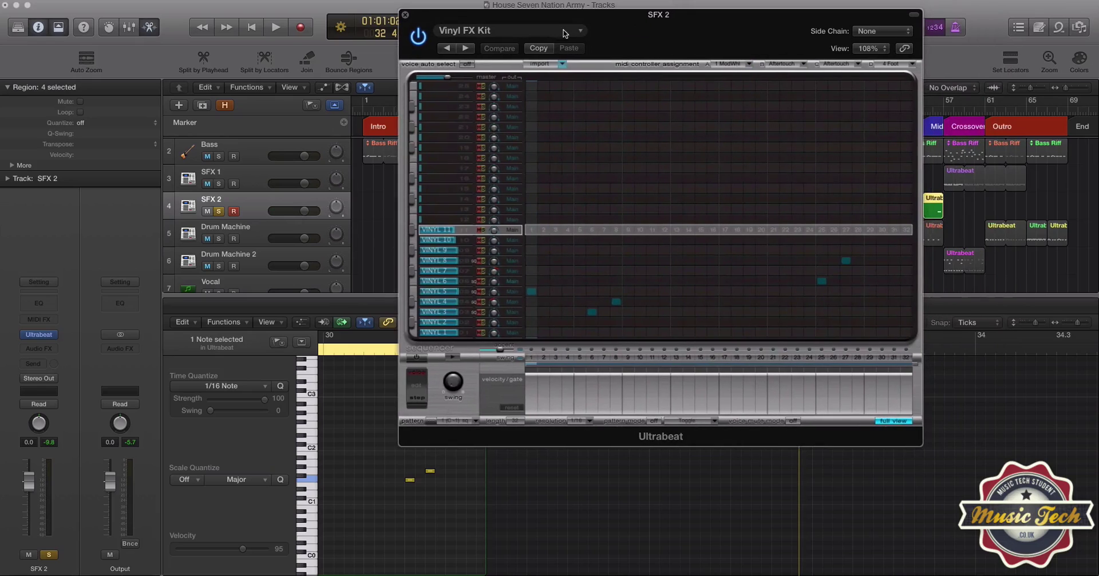
pyautogui.click(415, 358)
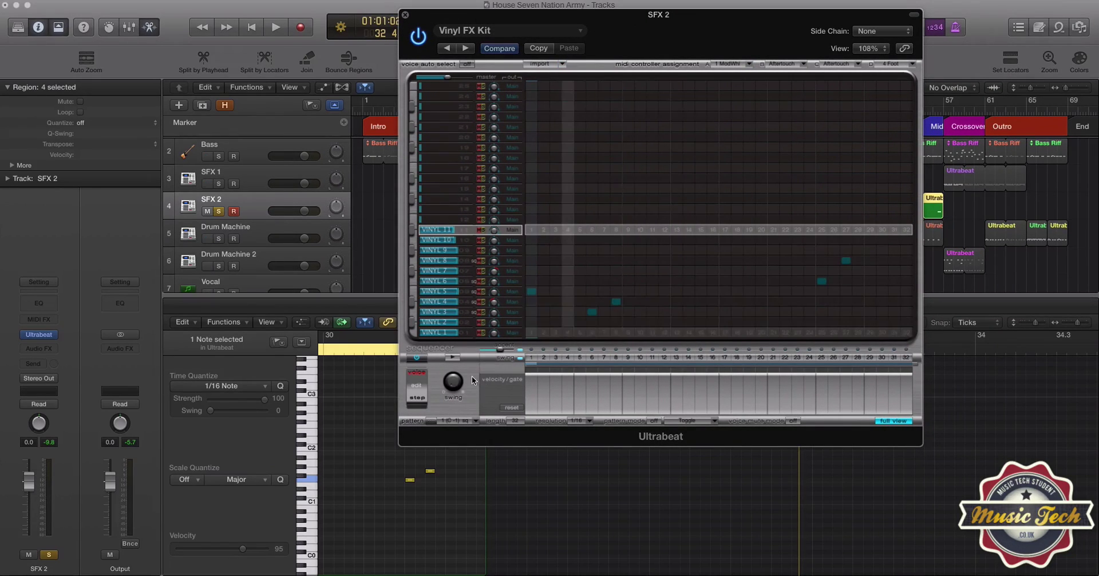
pyautogui.click(454, 358)
pyautogui.click(452, 357)
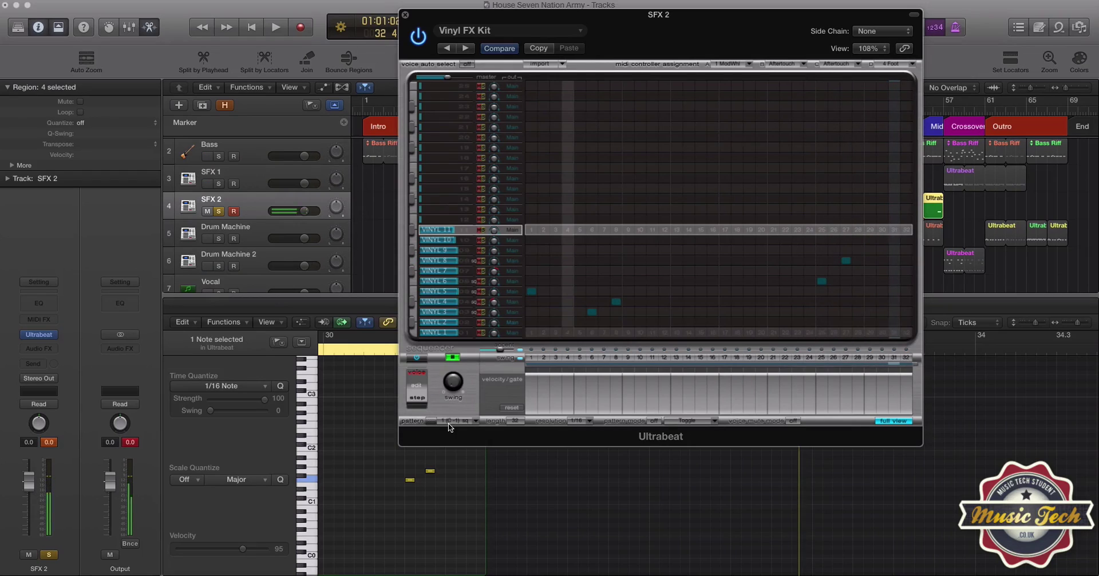
pyautogui.press('space')
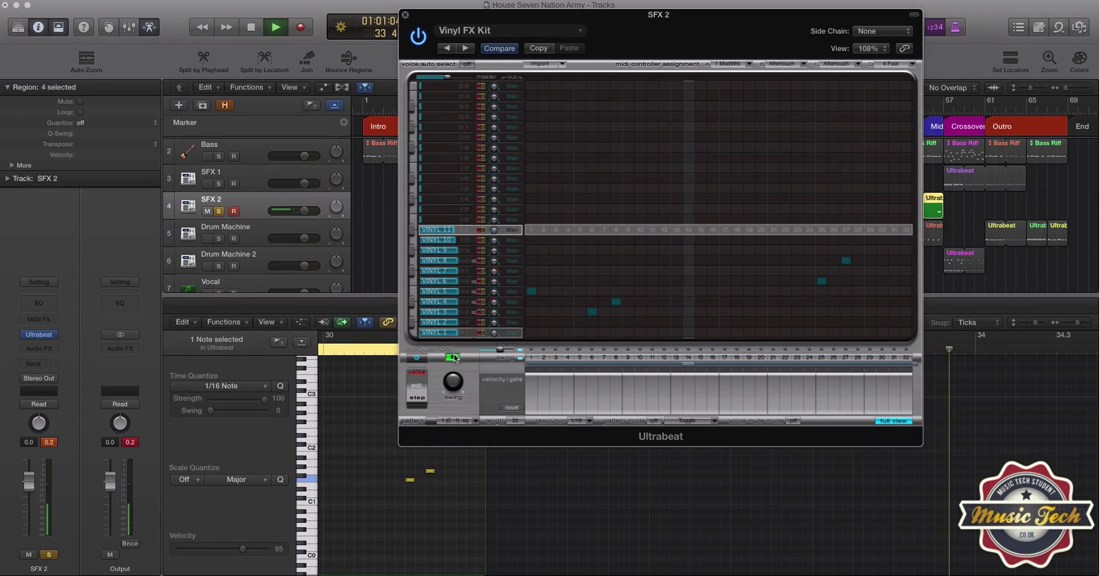
pyautogui.press('space')
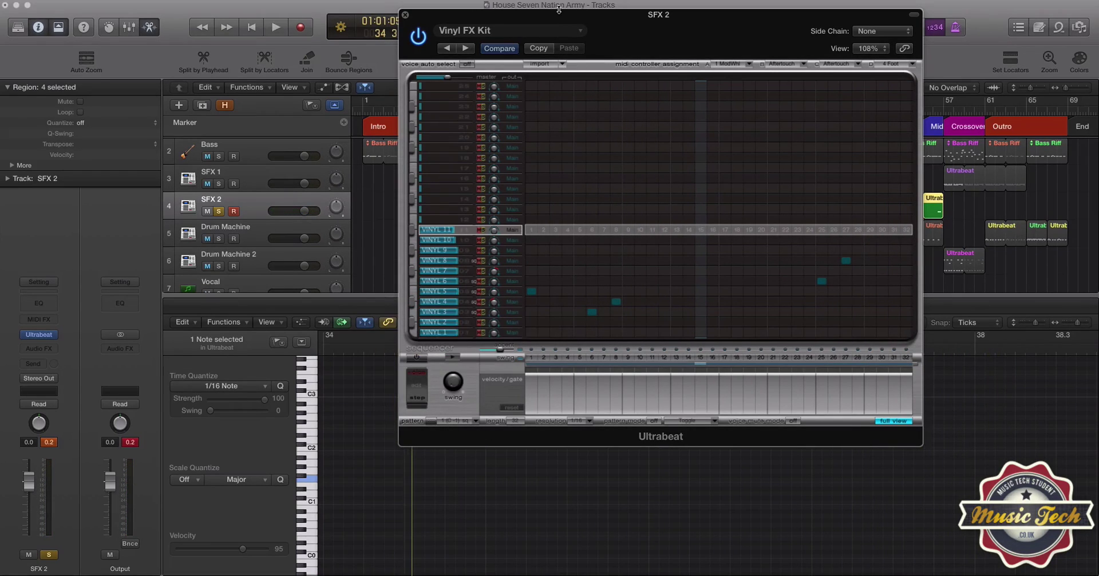
# Place Ultrabeat's sequencer pattern as a MIDI region on the SFX 2 track at bar 10.
pyautogui.moveTo(559, 9); pyautogui.dragTo(831, 2)
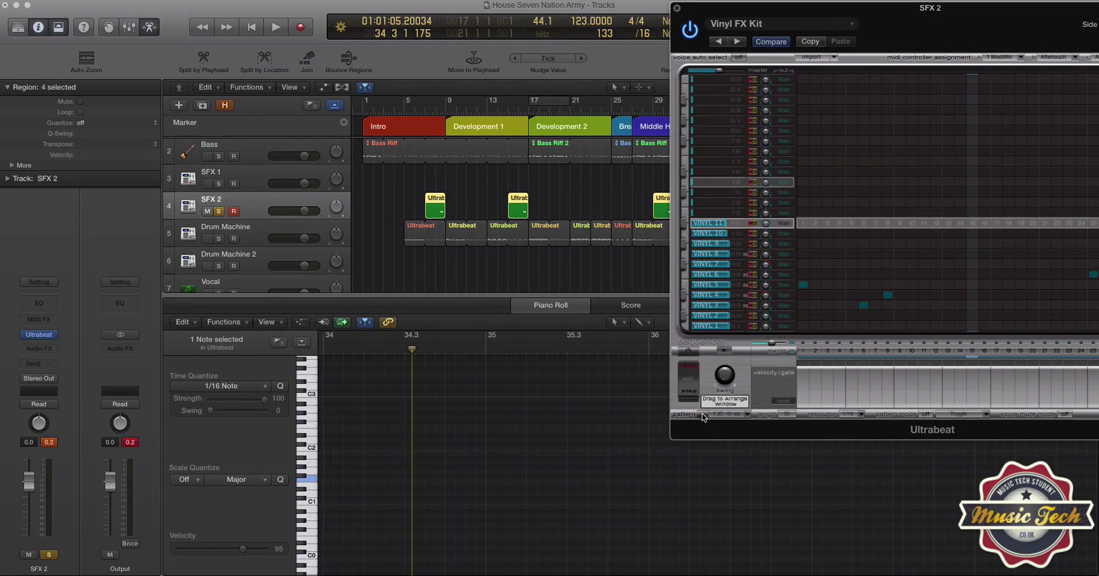
pyautogui.moveTo(702, 414); pyautogui.dragTo(464, 207)
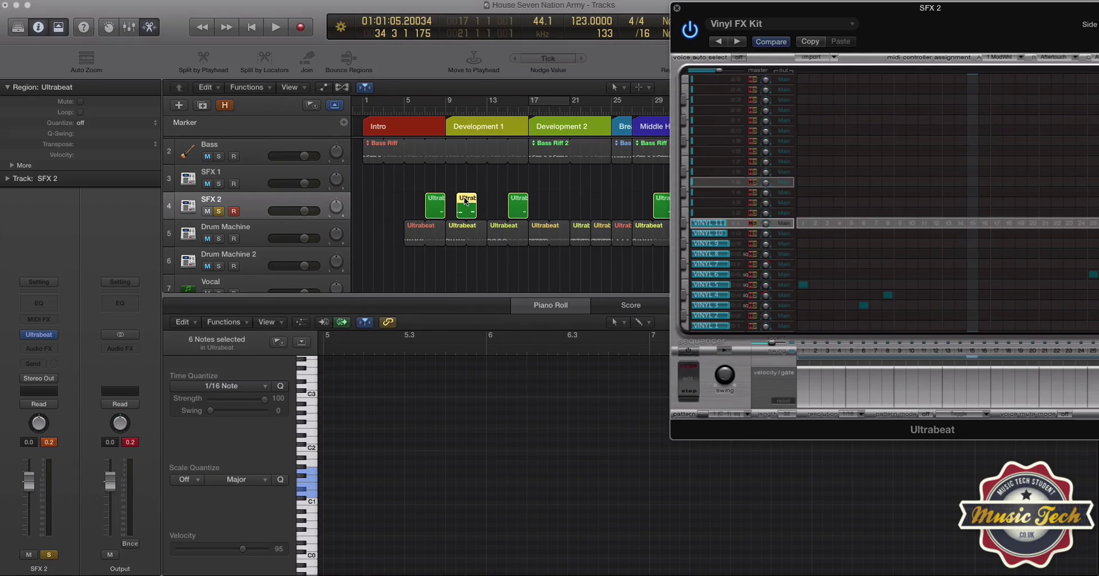
# Unsolo SFX 2 and play the full arrangement from bar 7 through the vinyl pattern region in Development 1.
pyautogui.click(431, 112)
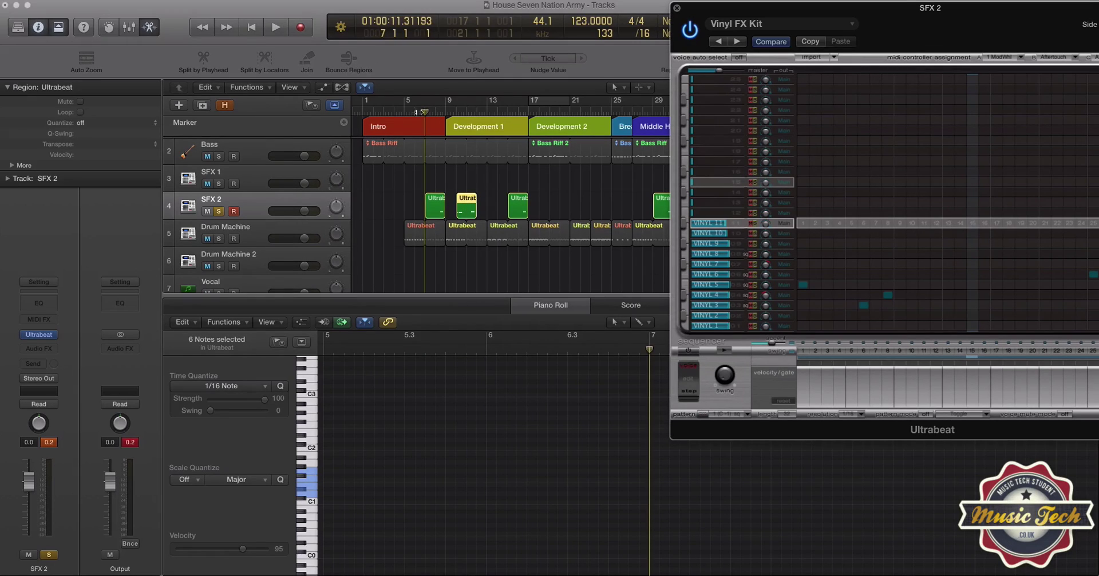
pyautogui.click(217, 211)
pyautogui.press('space')
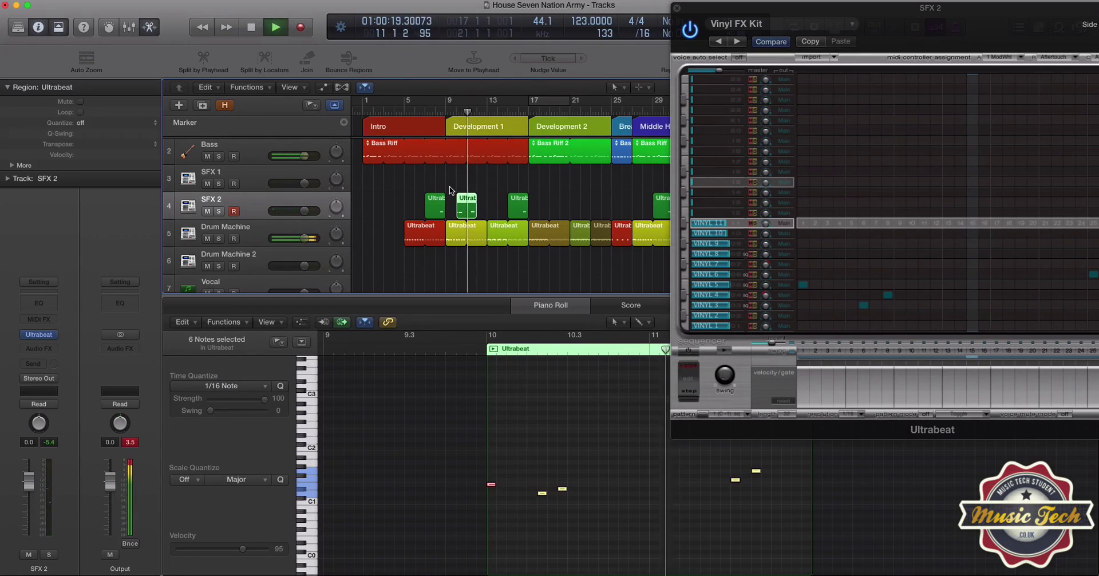
pyautogui.press('space')
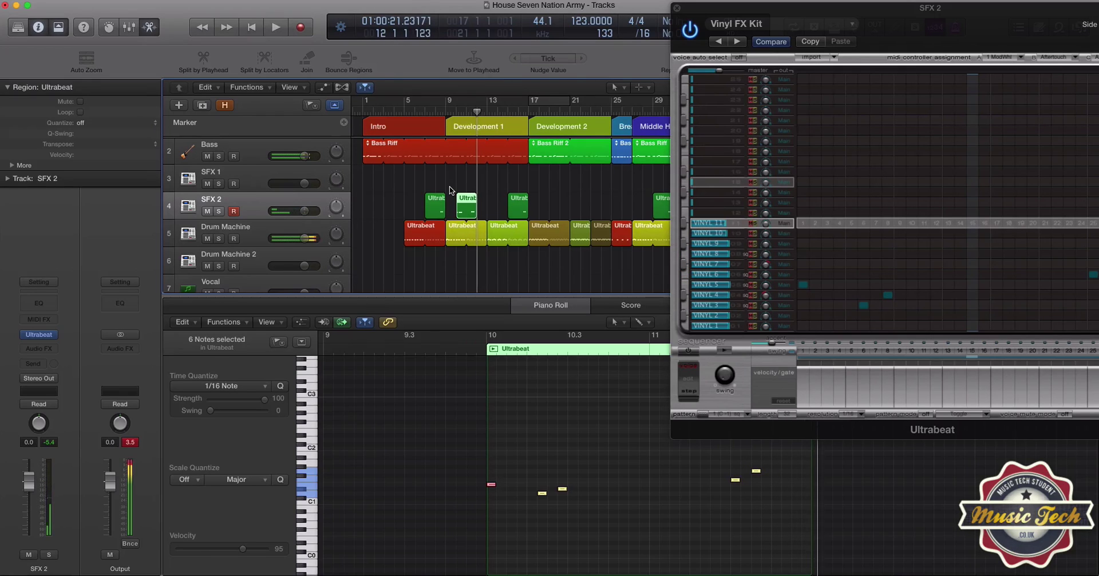
# Delete the vinyl pattern region at bar 10 of SFX 2 and close the Ultrabeat window.
pyautogui.press('Delete')
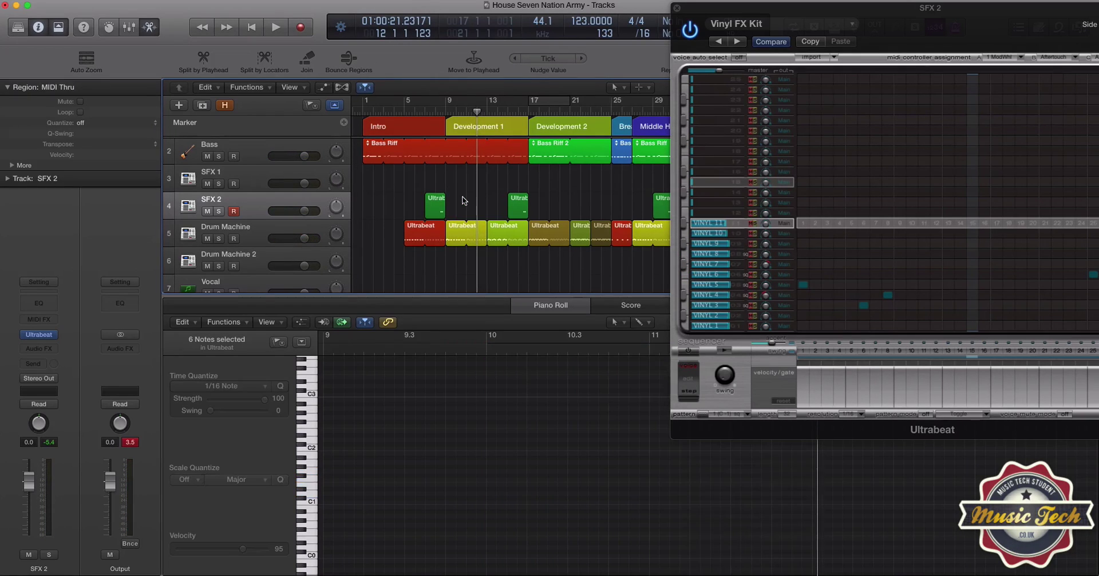
pyautogui.moveTo(776, 14); pyautogui.dragTo(564, 14)
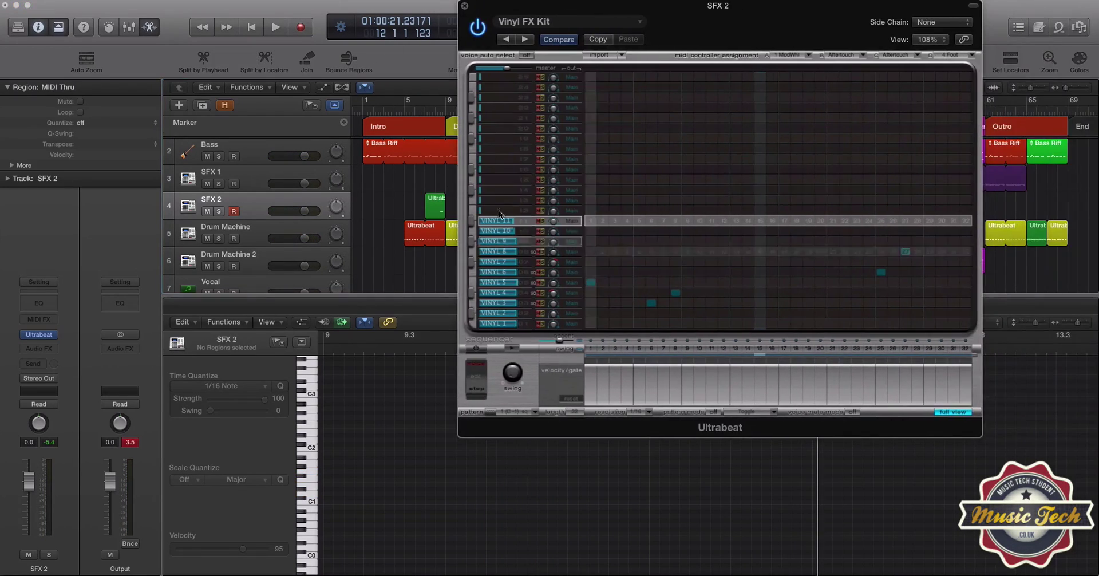
pyautogui.click(464, 7)
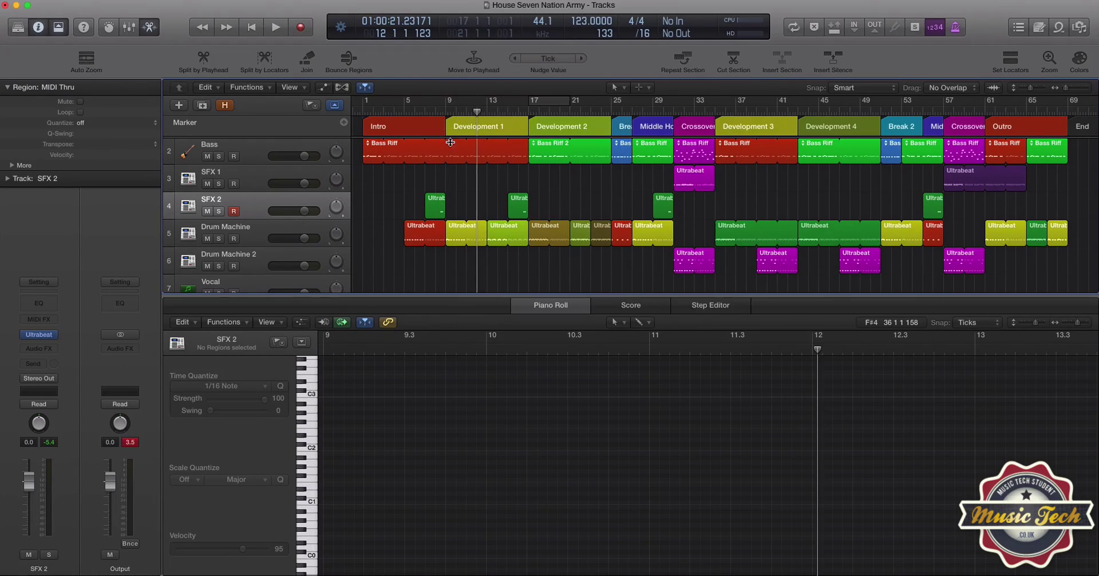
# Solo the SFX 1 track and play its region from bar 31 with its notes in view in the Piano Roll.
pyautogui.click(243, 183)
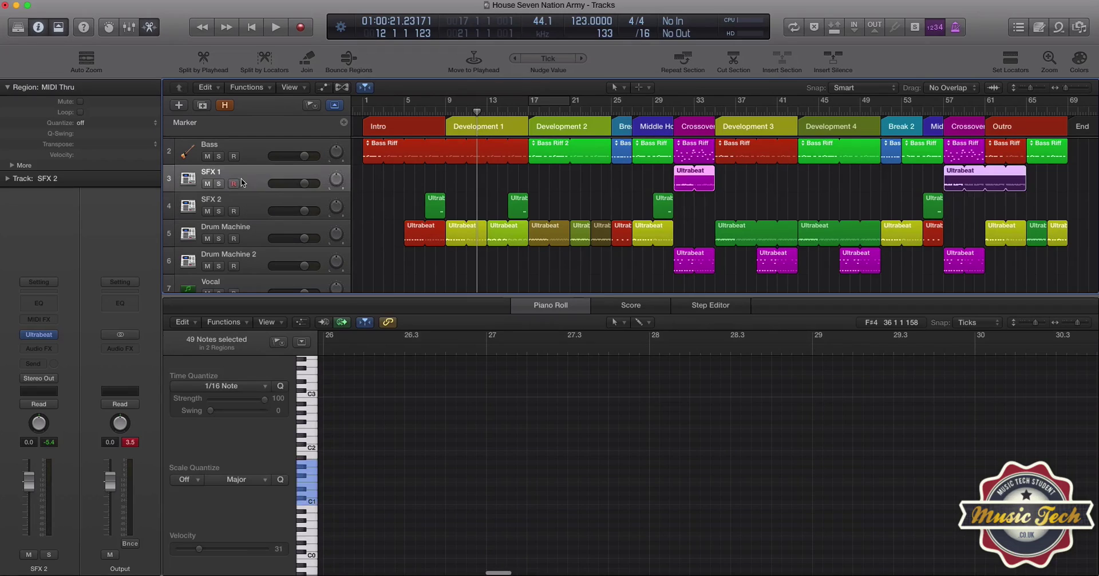
pyautogui.click(219, 185)
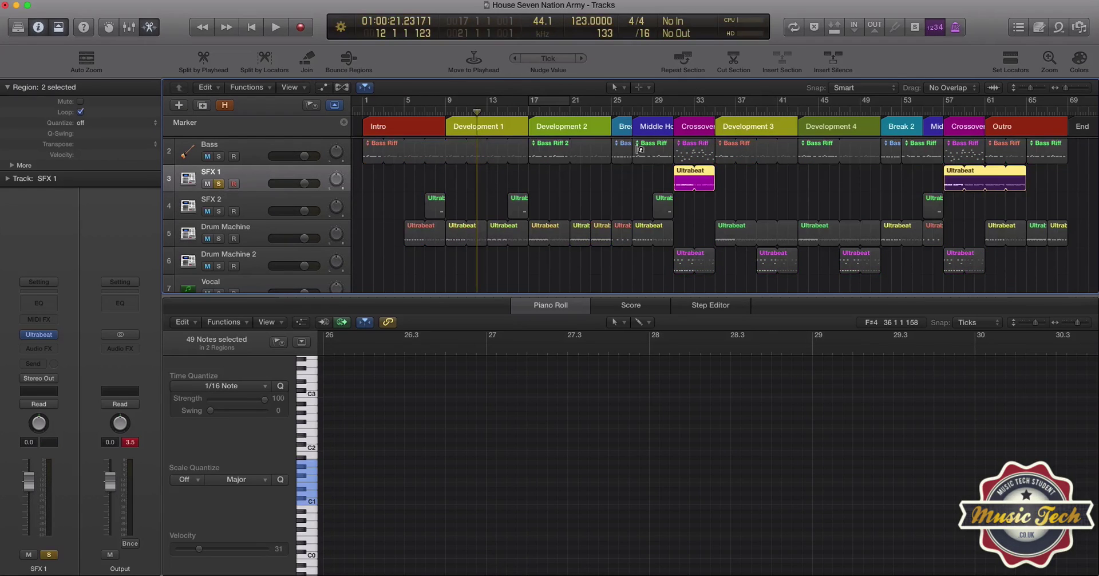
pyautogui.click(673, 114)
pyautogui.hscroll(10, 752, 433)
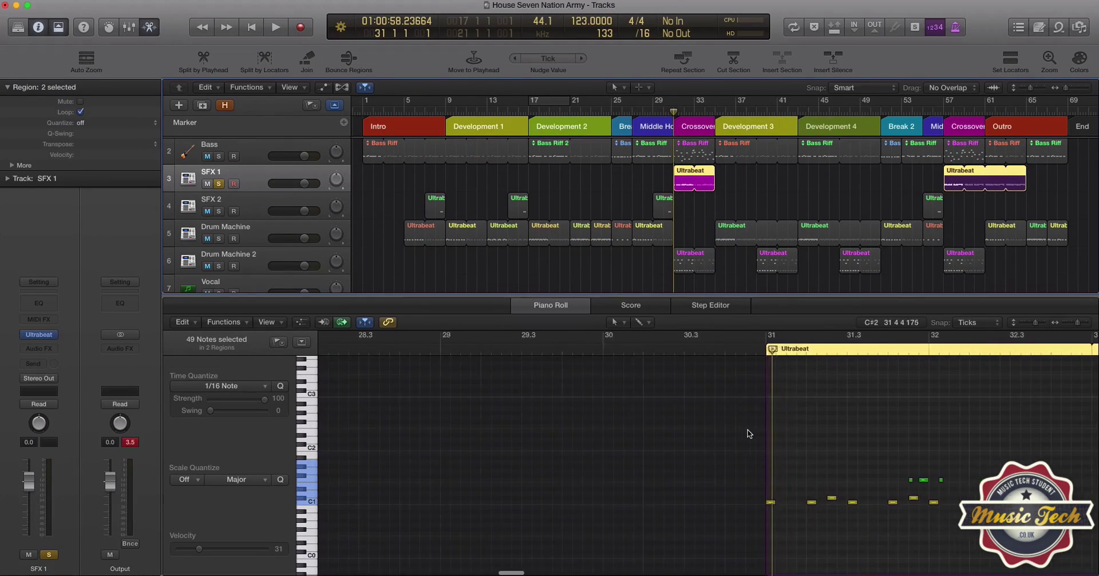
pyautogui.hscroll(4, 743, 432)
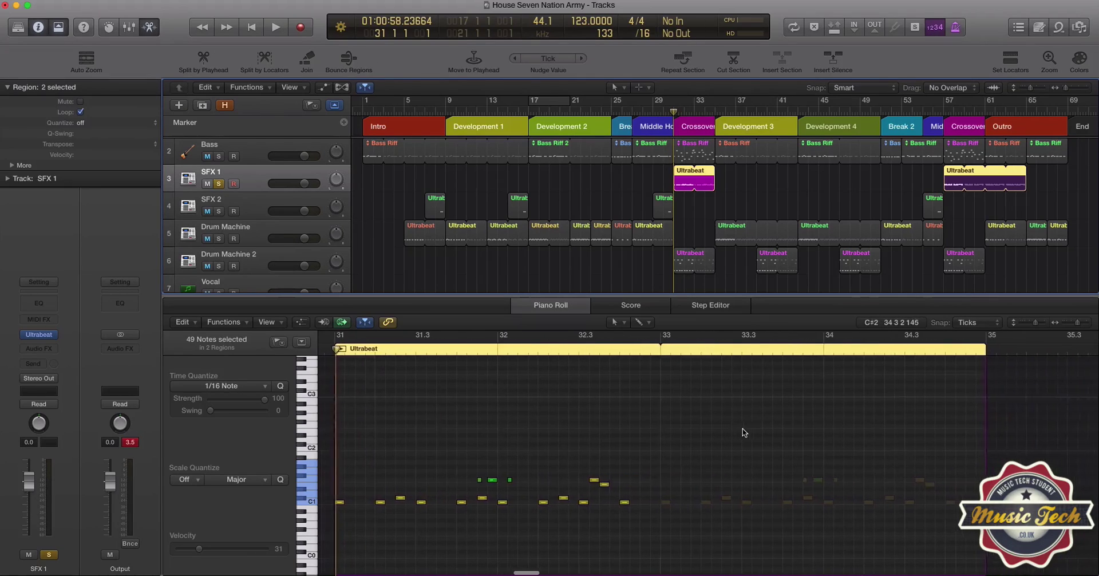
pyautogui.hscroll(-6, 743, 432)
pyautogui.hscroll(2, 743, 432)
pyautogui.hscroll(2, 743, 433)
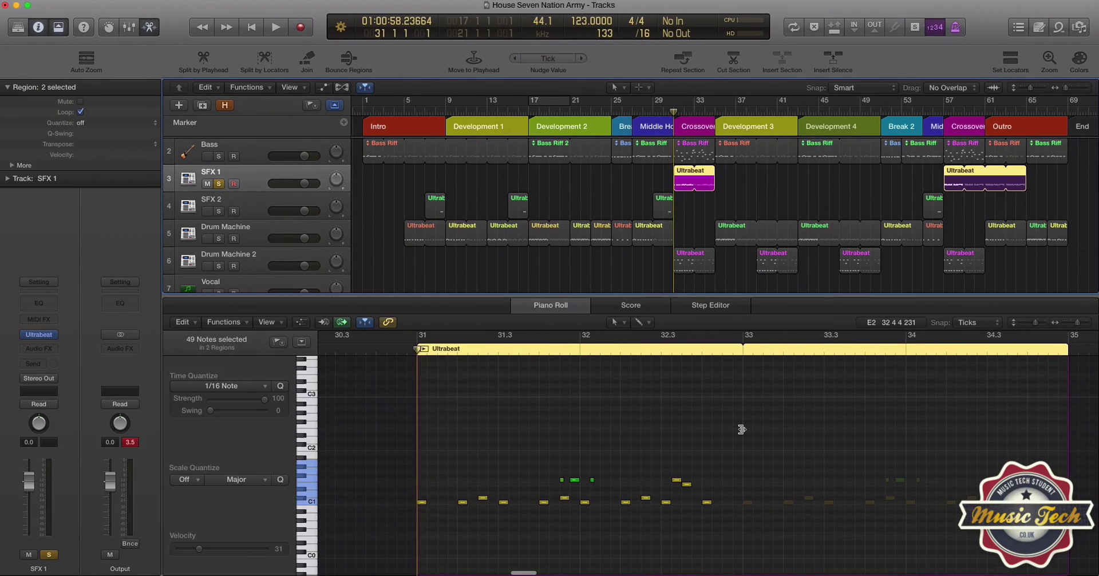
pyautogui.press('space')
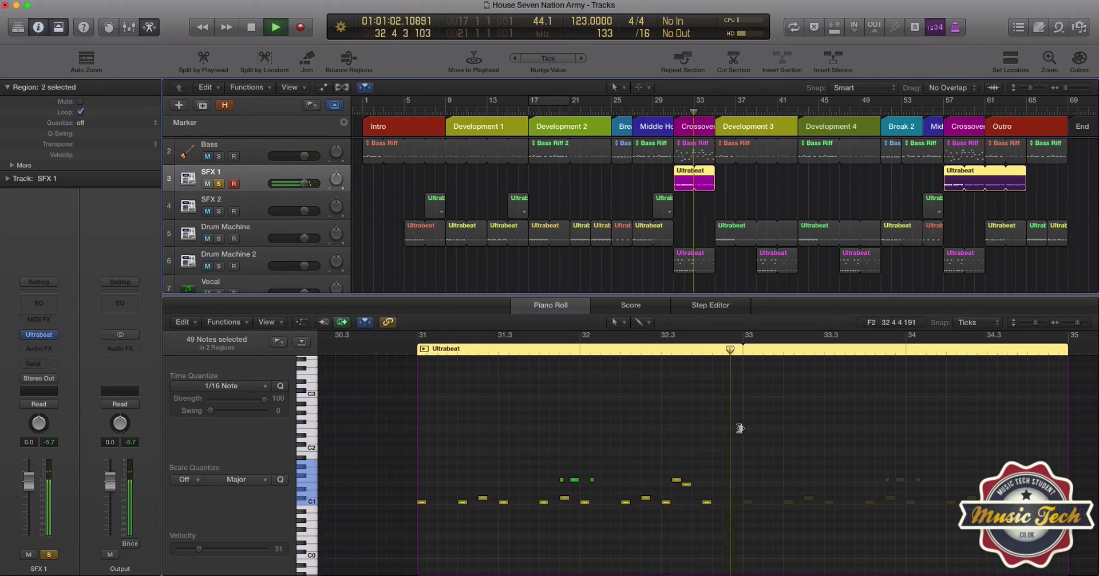
# Stop playback, open SFX 1's Ultrabeat and switch its sequencer to pattern 4 (D#-1).
pyautogui.press('space')
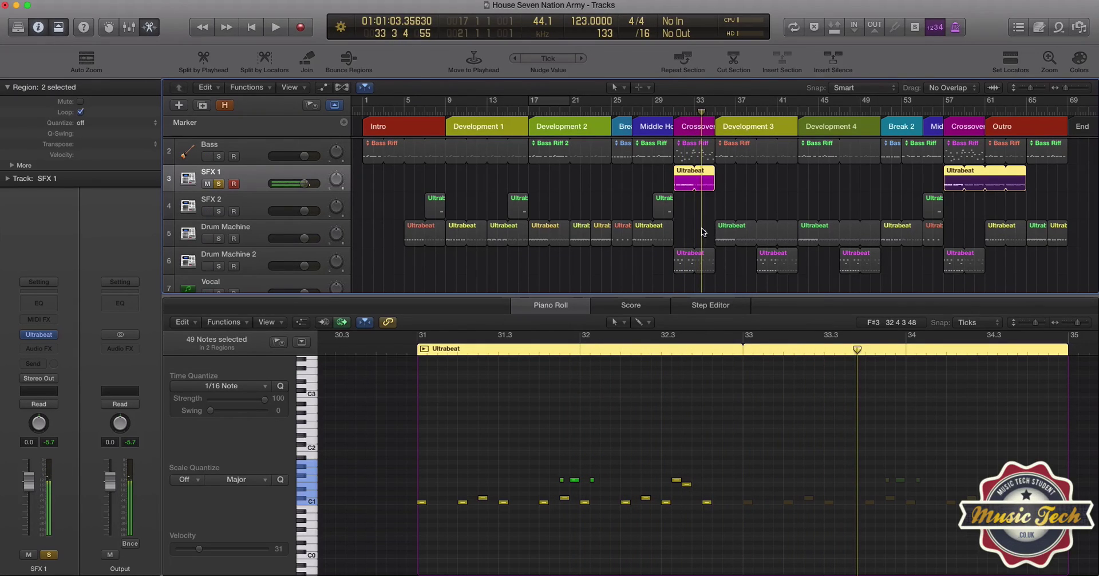
pyautogui.click(38, 336)
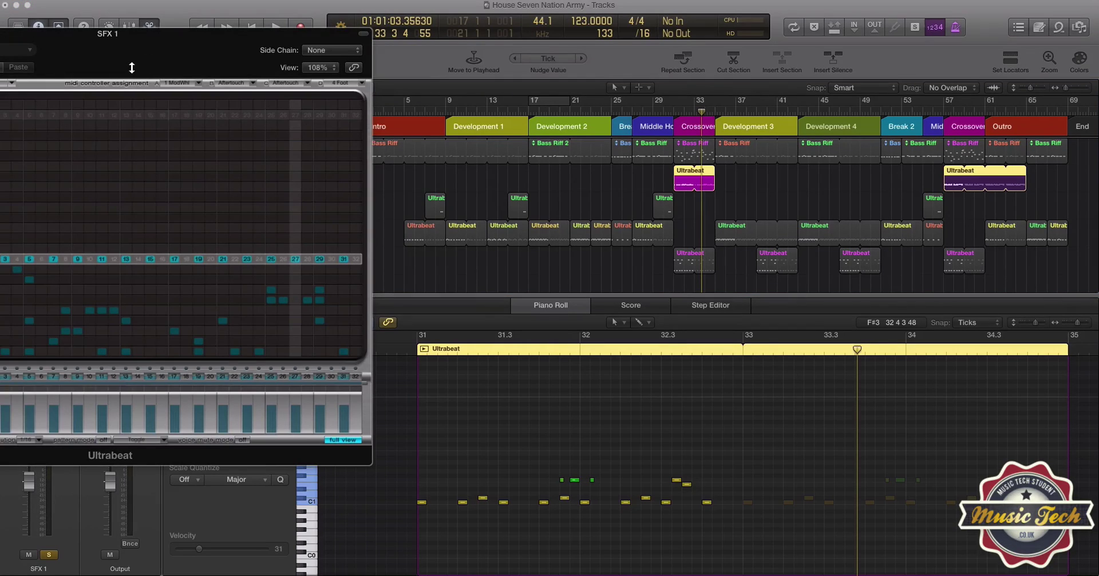
pyautogui.moveTo(123, 40); pyautogui.dragTo(598, 63)
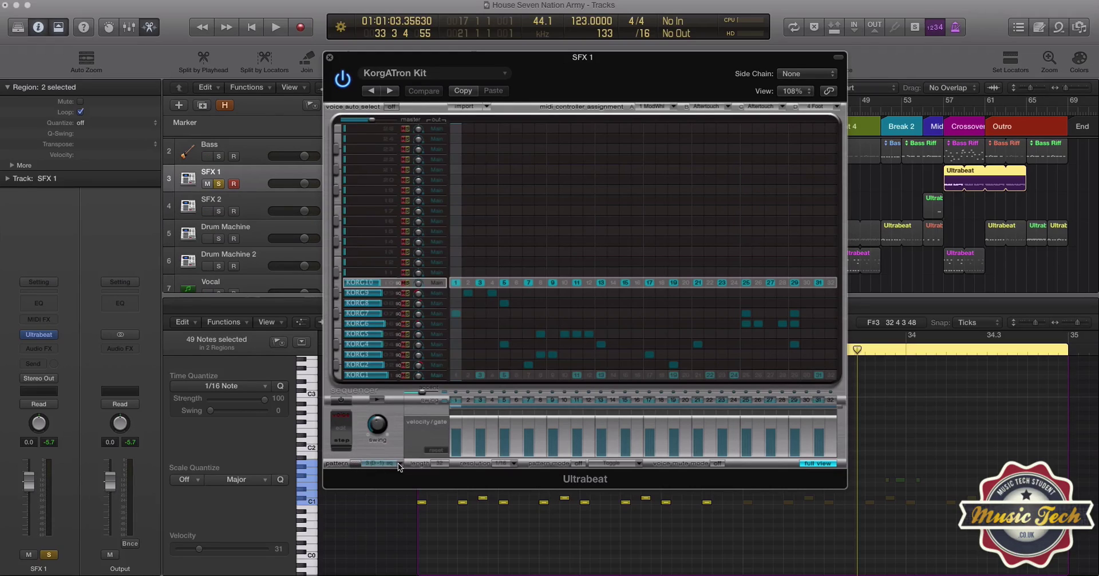
pyautogui.click(397, 463)
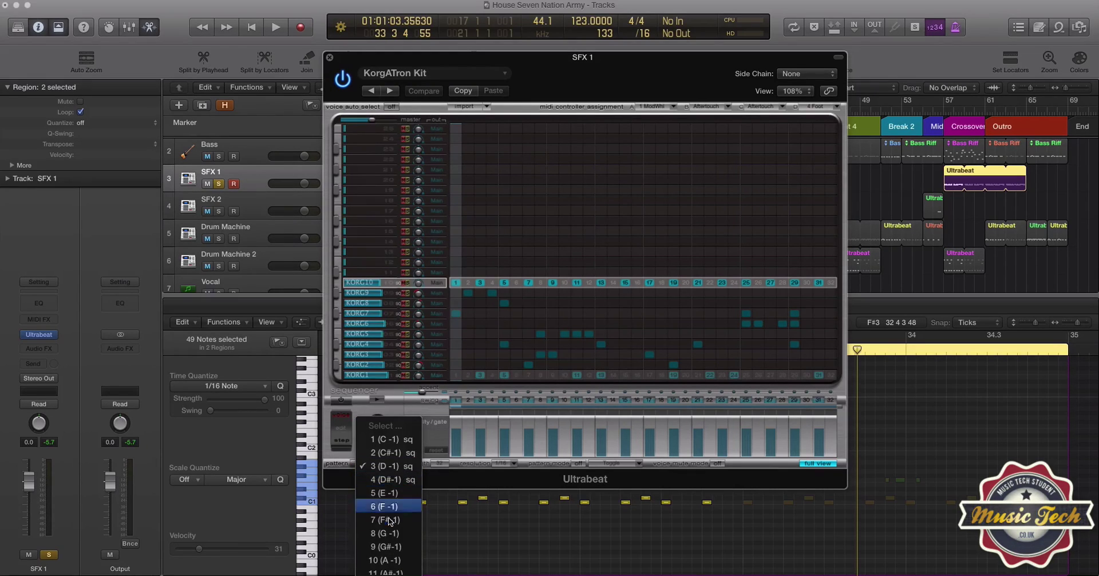
pyautogui.click(397, 369)
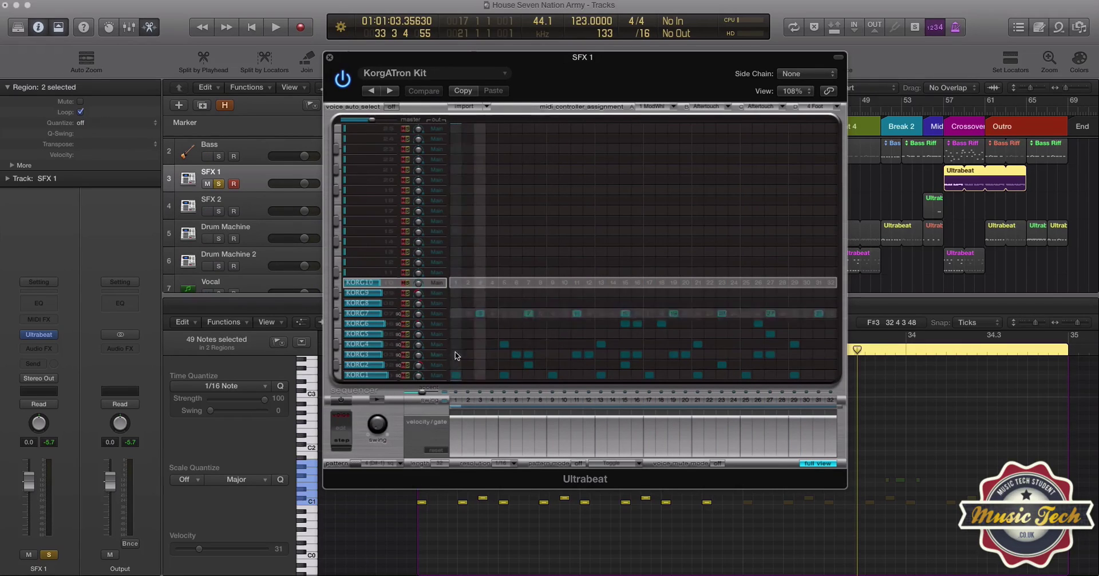
# Try out steps 7 and 10 to 12 on the empty voices above KORG10, and clear them again.
pyautogui.click(526, 251)
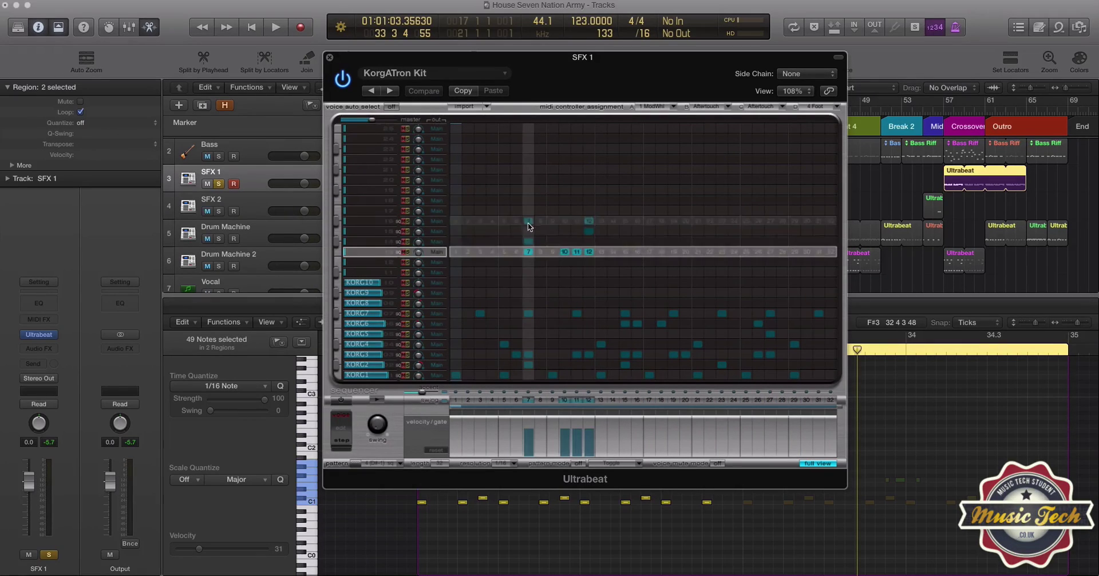
pyautogui.click(528, 222)
pyautogui.click(560, 252)
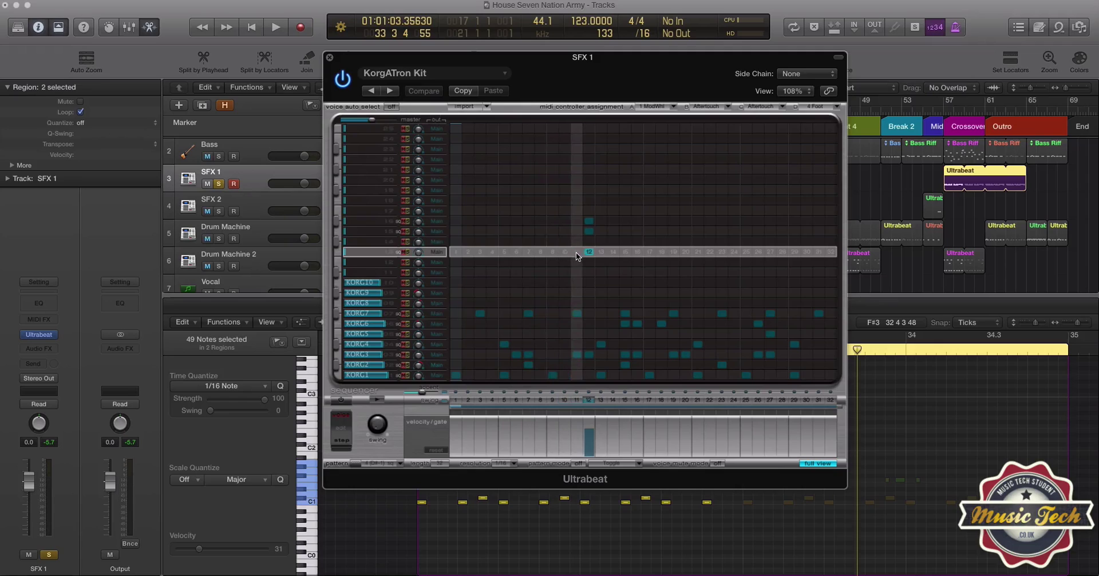
pyautogui.click(577, 251)
pyautogui.click(588, 252)
pyautogui.click(589, 221)
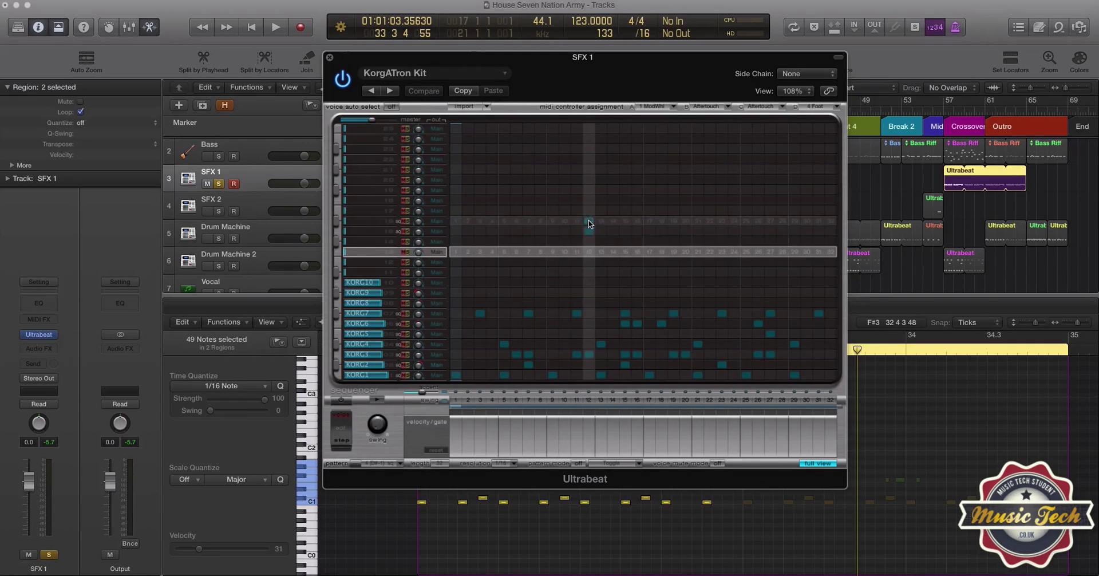
pyautogui.click(588, 231)
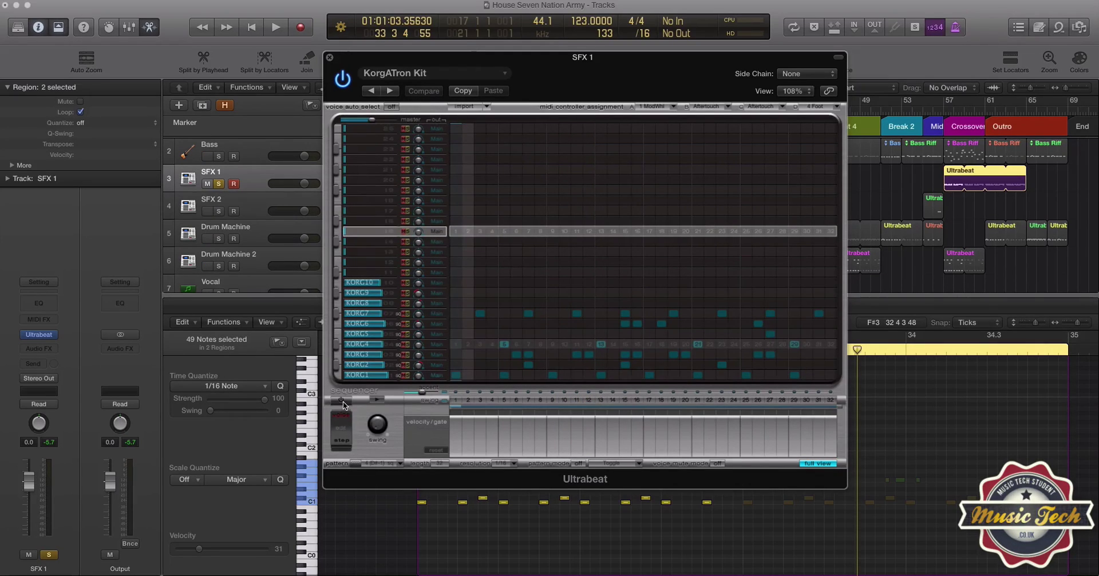
# Switch on Ultrabeat's sequencer to audition pattern 4, and switch it and the playback off again.
pyautogui.click(342, 401)
pyautogui.moveTo(433, 67); pyautogui.dragTo(617, 86)
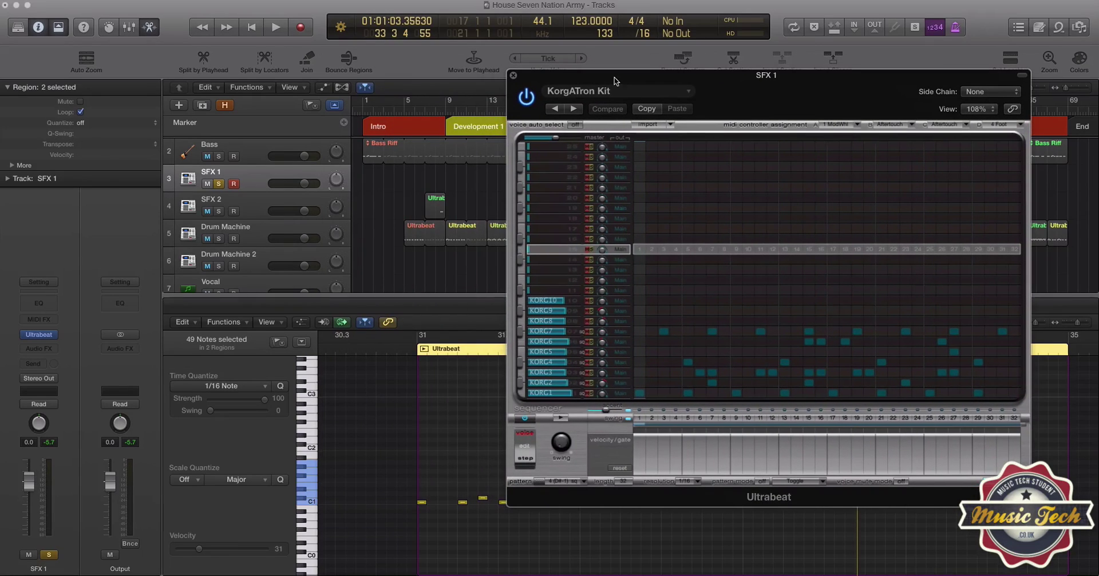
pyautogui.click(561, 418)
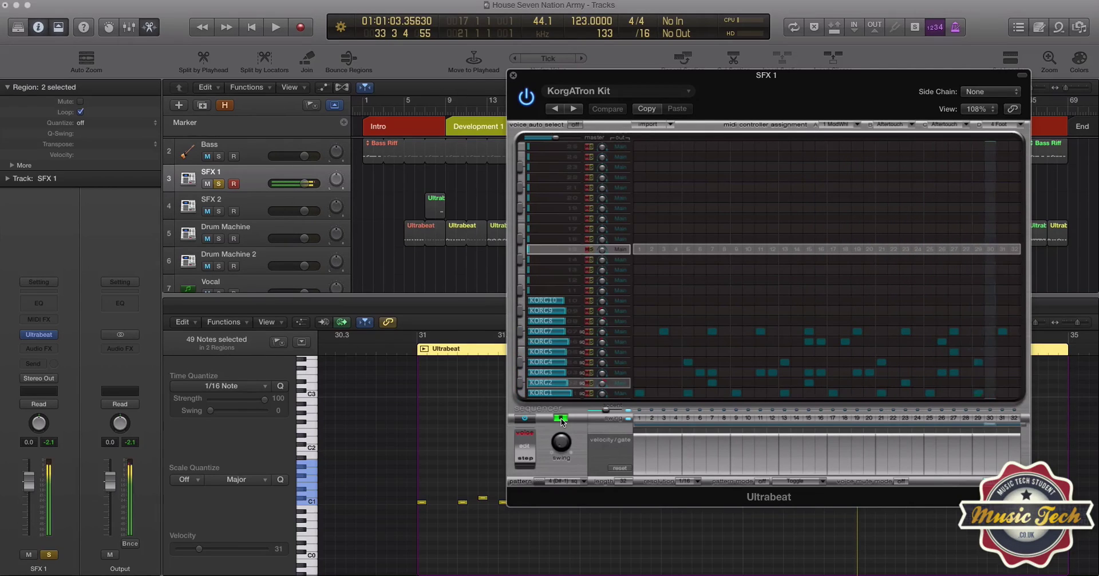
pyautogui.press('space')
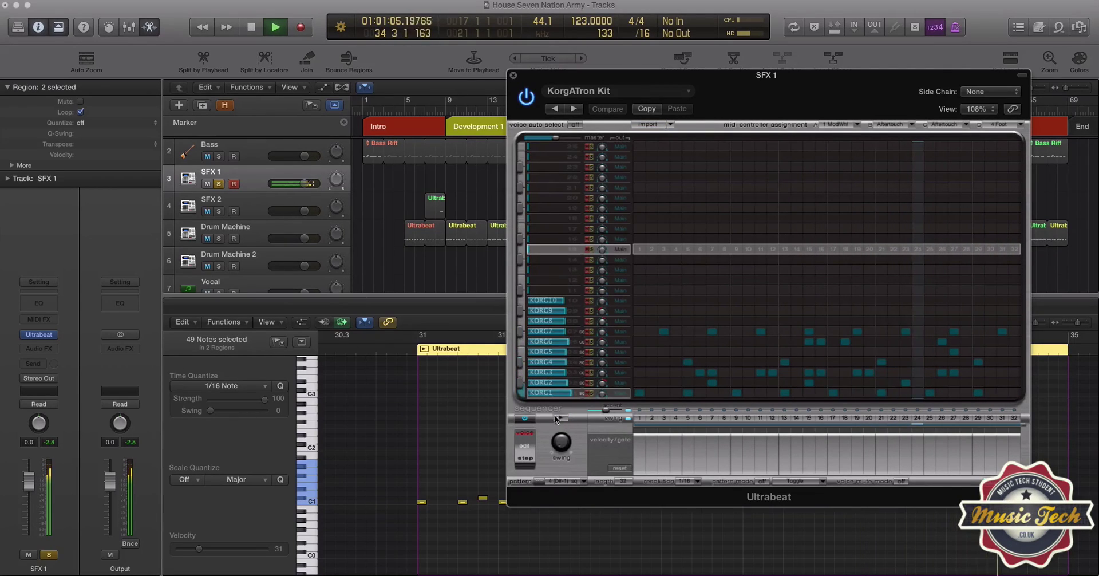
pyautogui.click(524, 418)
pyautogui.press('space')
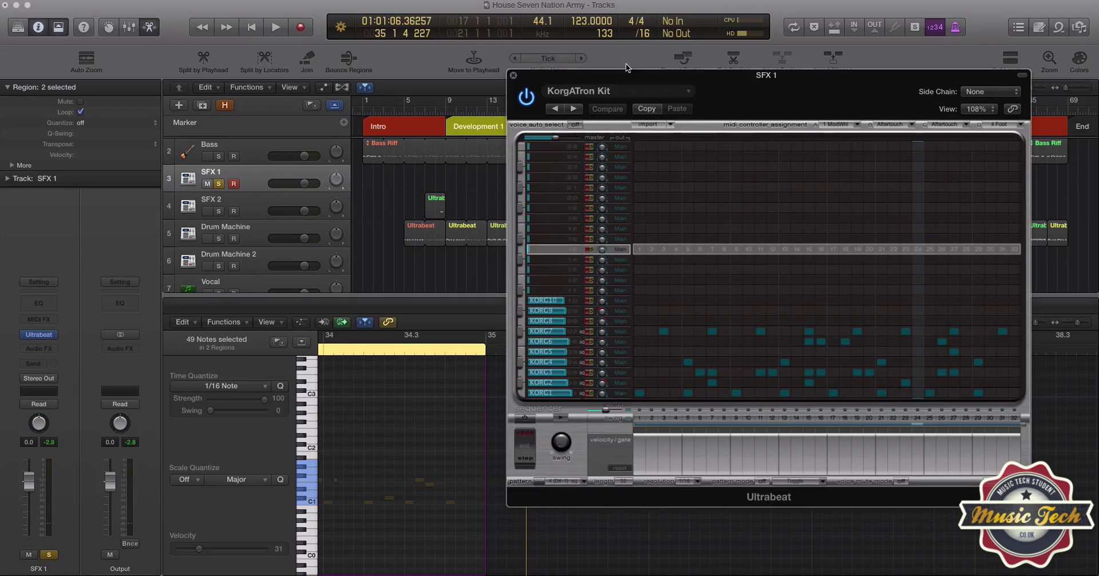
# Place Ultrabeat's pattern 4 as a MIDI region on the SFX 1 track at bar 17.
pyautogui.moveTo(617, 78); pyautogui.dragTo(758, 70)
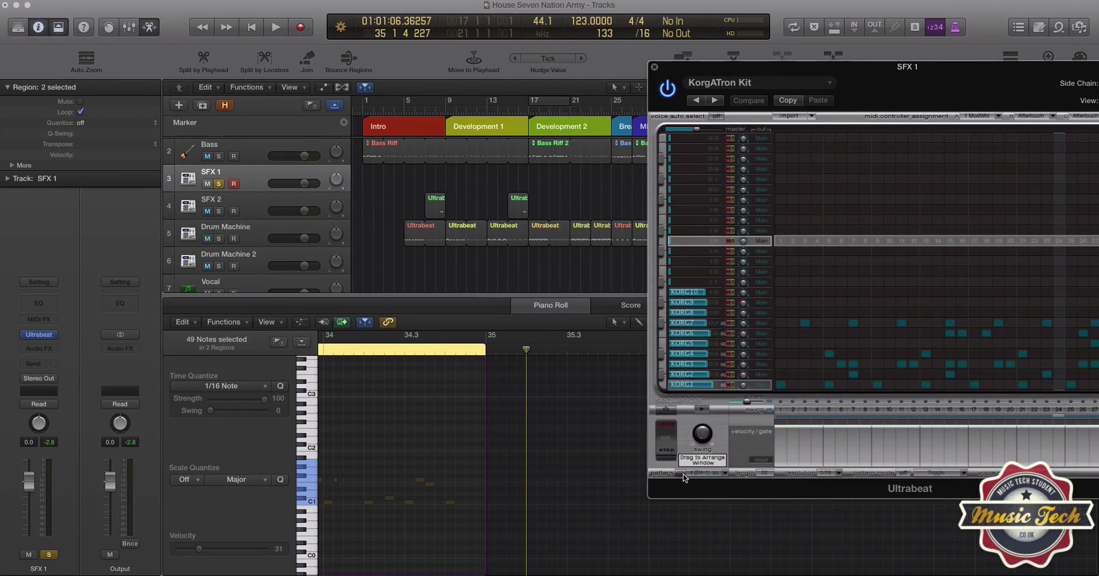
pyautogui.moveTo(686, 475); pyautogui.dragTo(573, 225)
pyautogui.moveTo(544, 185); pyautogui.dragTo(542, 185)
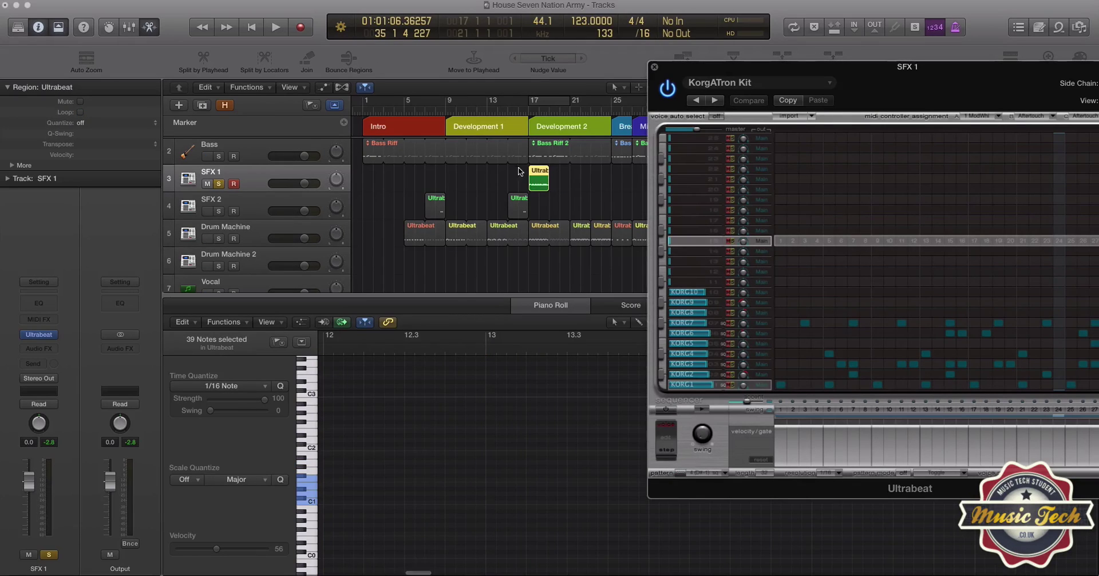
# Play the bar 17 region on SFX 1 from bar 15 soloed, and replay it unsoloed with the full arrangement.
pyautogui.click(513, 114)
pyautogui.press('space')
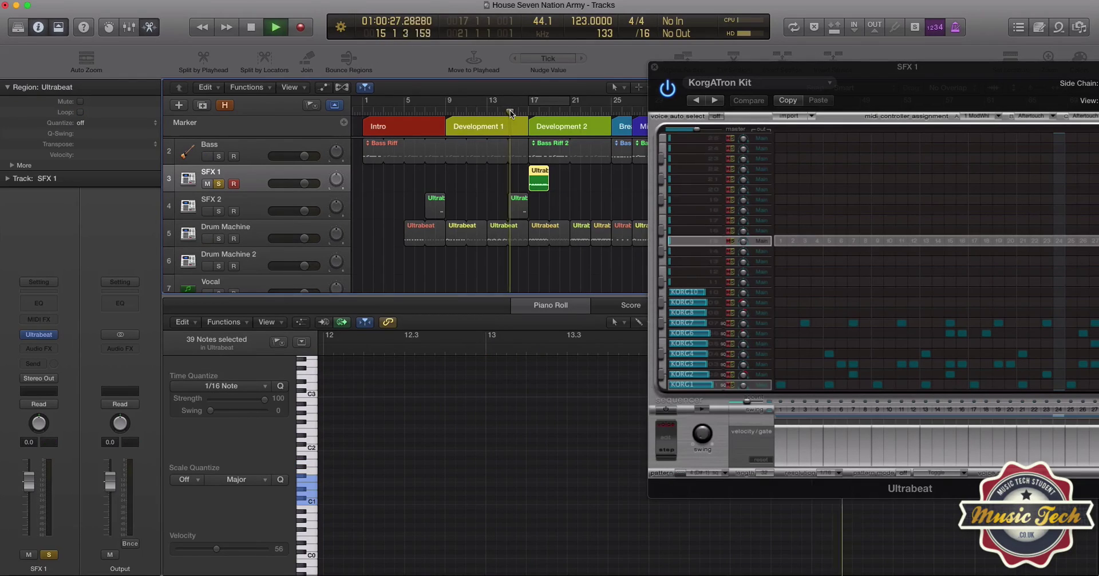
pyautogui.click(719, 160)
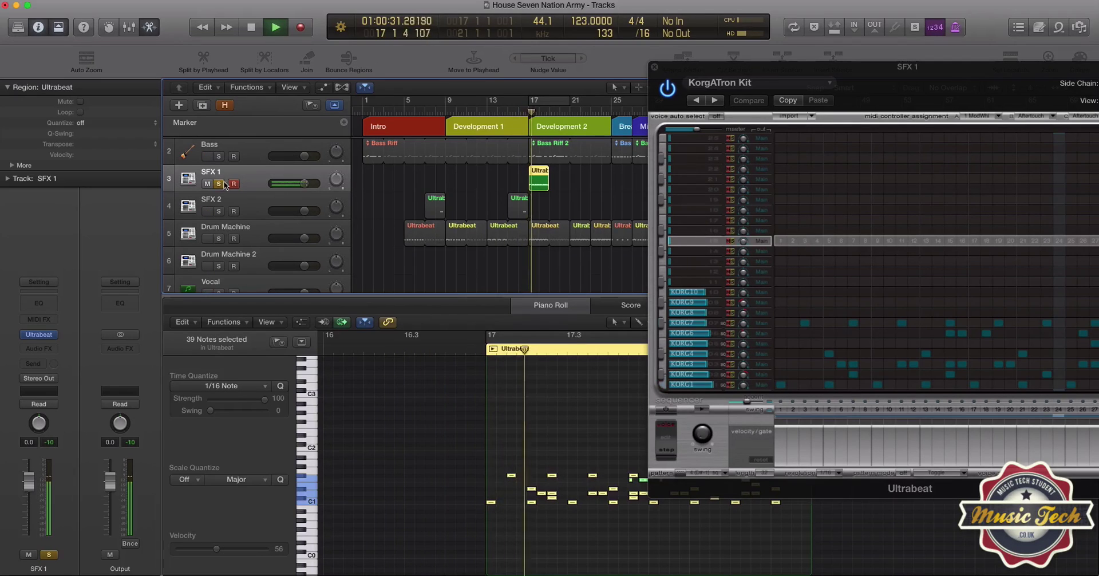
pyautogui.press('s')
pyautogui.click(509, 111)
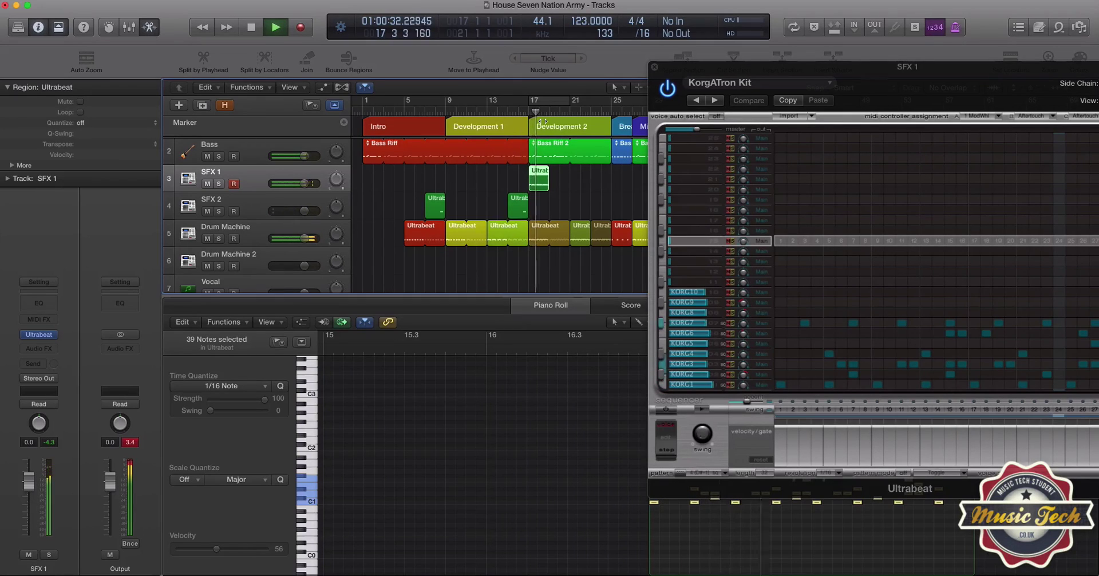
pyautogui.press('space')
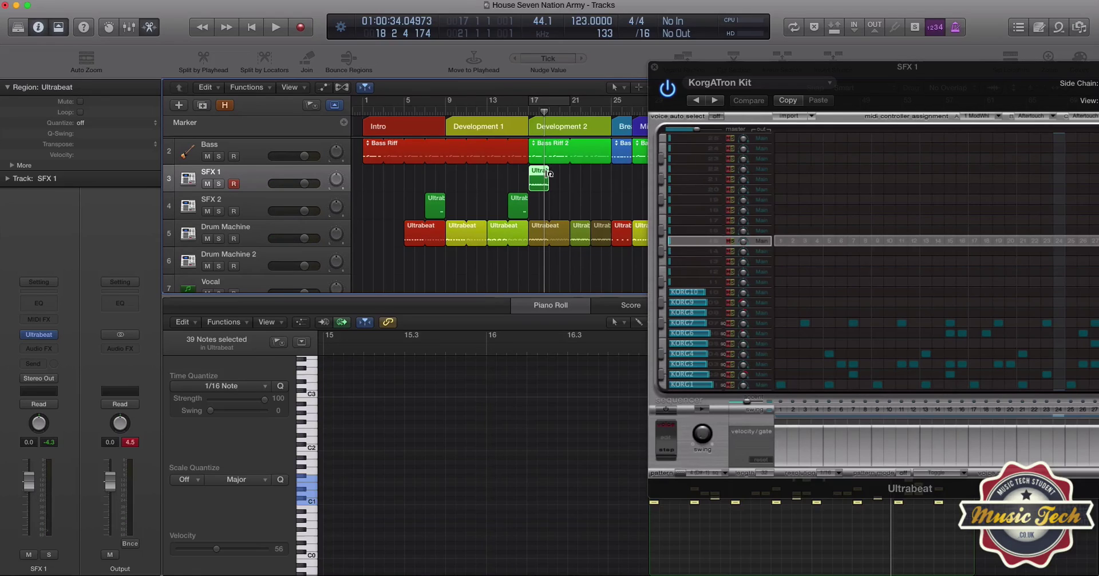
# Try looping the bar 17 region on SFX 1 through Development 2, and delete the region.
pyautogui.moveTo(550, 171); pyautogui.dragTo(610, 171)
pyautogui.press('Delete')
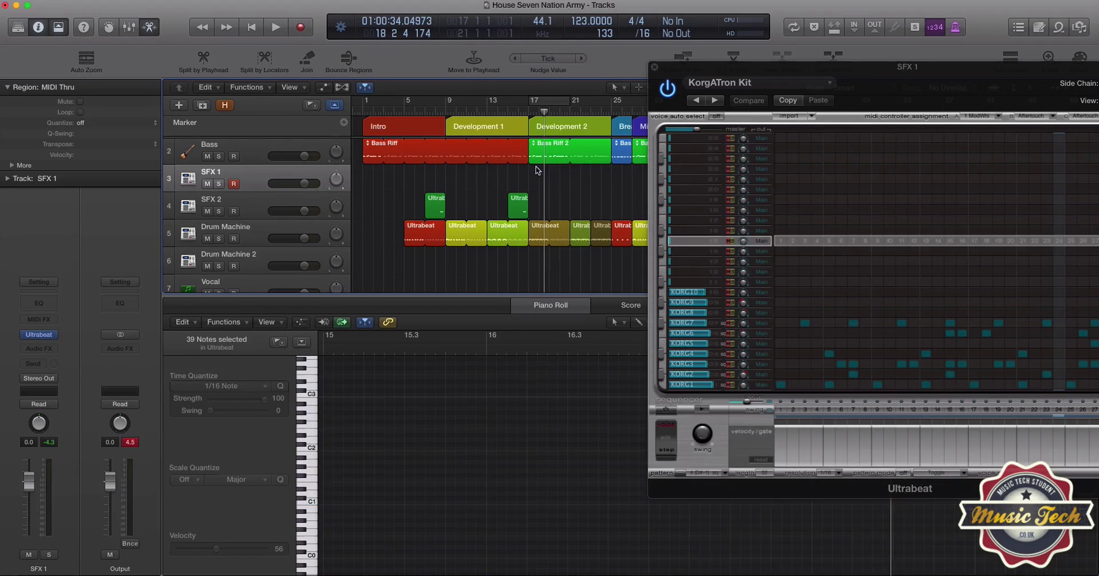
# Select the topmost empty voice in Ultrabeat and switch the sequencer to pattern 6 (F -1).
pyautogui.moveTo(687, 69); pyautogui.dragTo(592, 47)
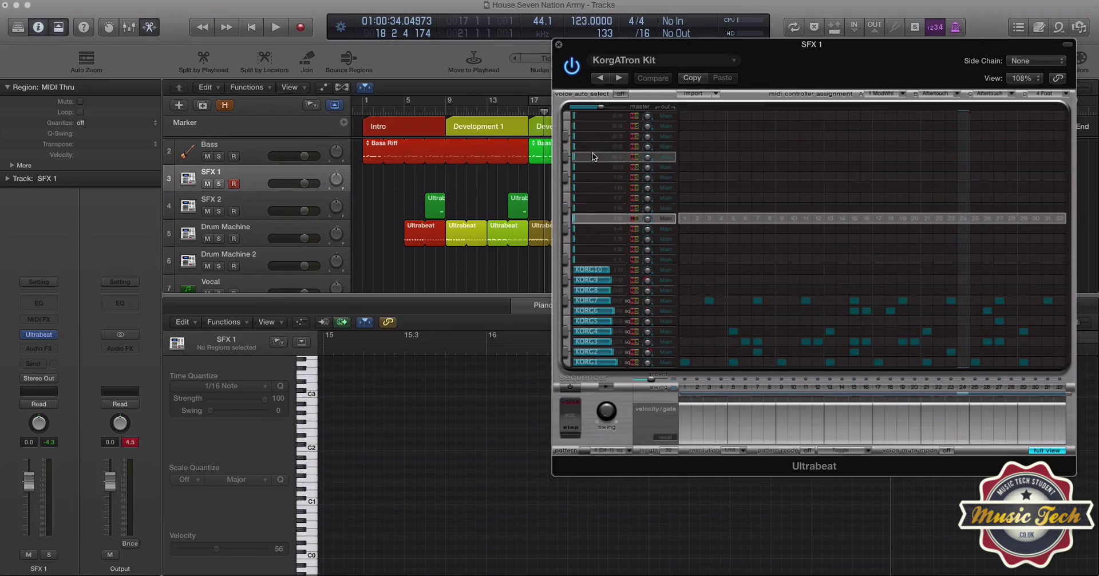
pyautogui.click(591, 119)
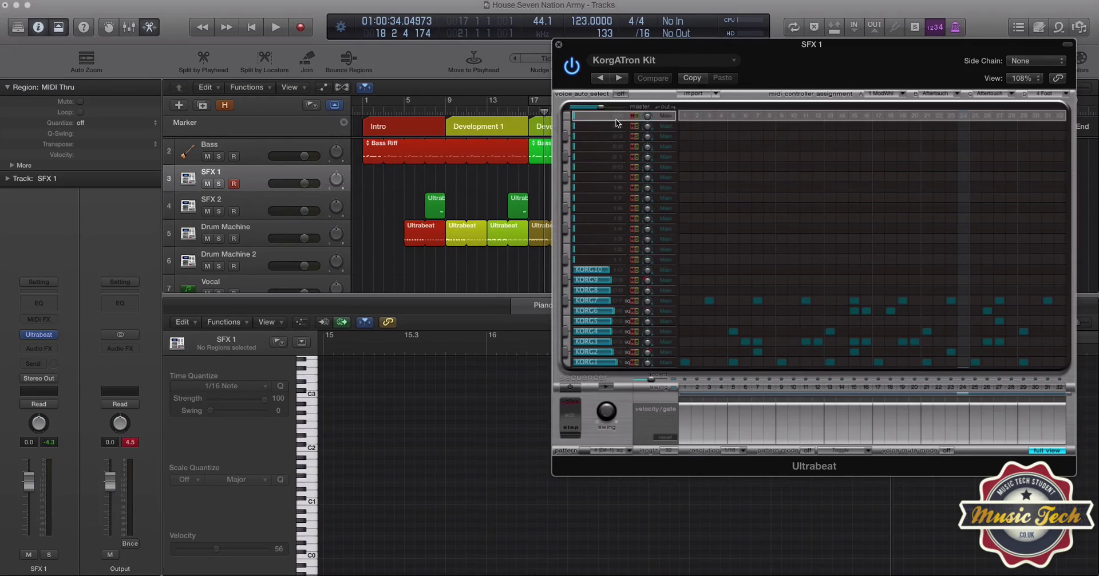
pyautogui.click(631, 453)
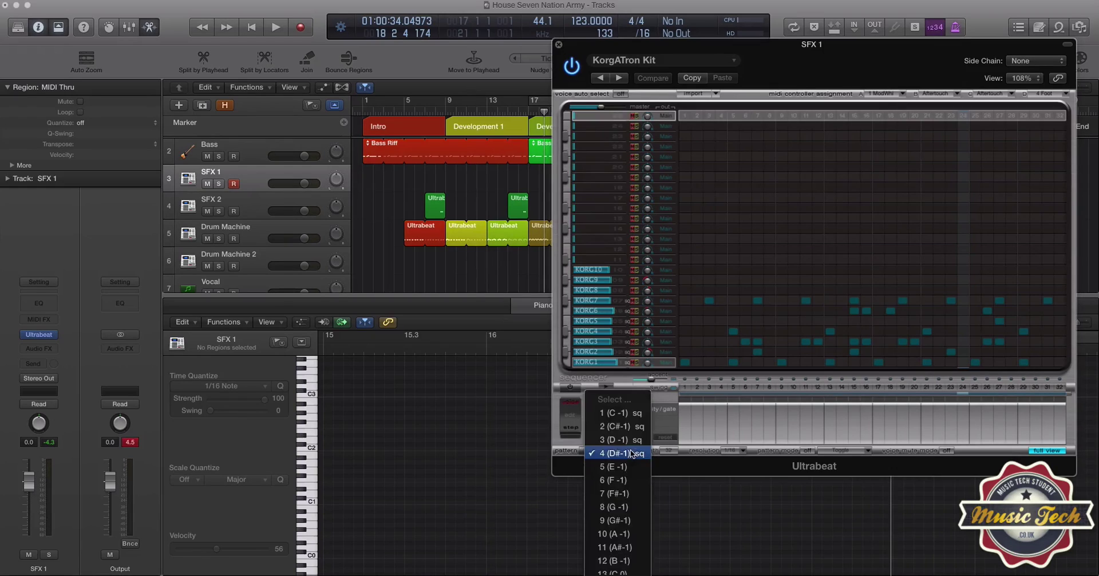
pyautogui.click(614, 484)
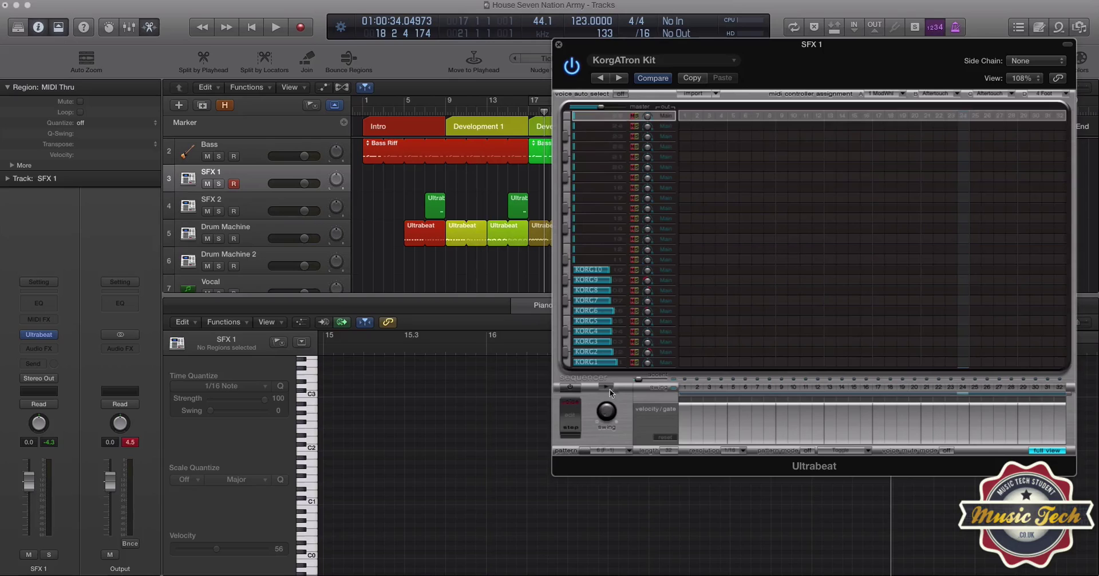
# Show the topmost voice's synthesizer controls and bring up Finder's Sound FX folder beside the Ultrabeat window.
pyautogui.click(1041, 452)
pyautogui.moveTo(753, 47); pyautogui.dragTo(739, 45)
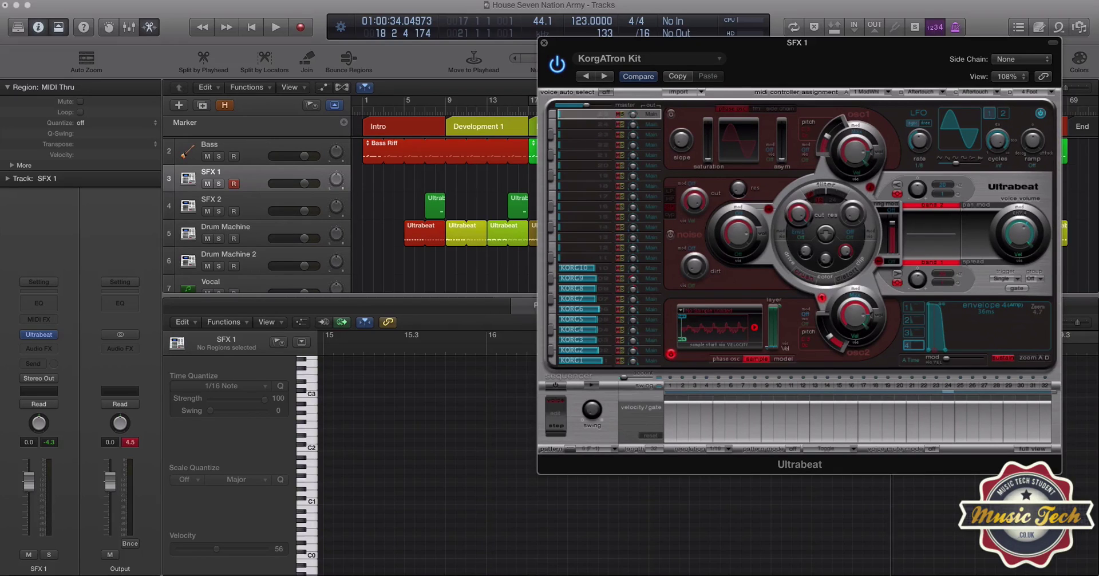
pyautogui.press('super+Tab')
pyautogui.moveTo(910, 67); pyautogui.dragTo(670, 33)
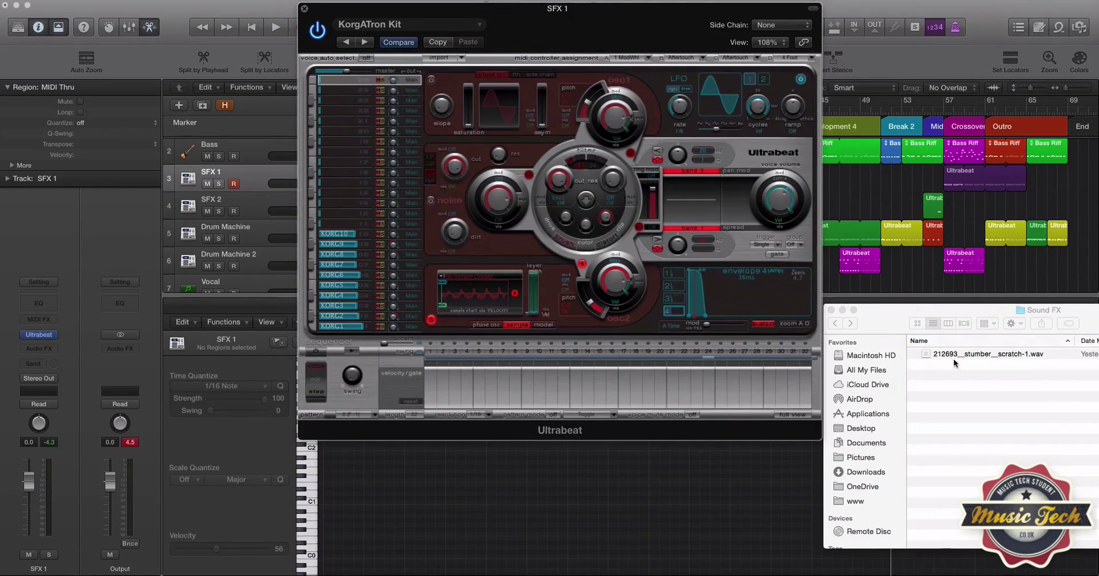
# Load 212693__stumber__scratch-1.wav from the Sound FX folder into the sample slot of the topmost voice's oscillator 2.
pyautogui.click(916, 352)
pyautogui.click(917, 324)
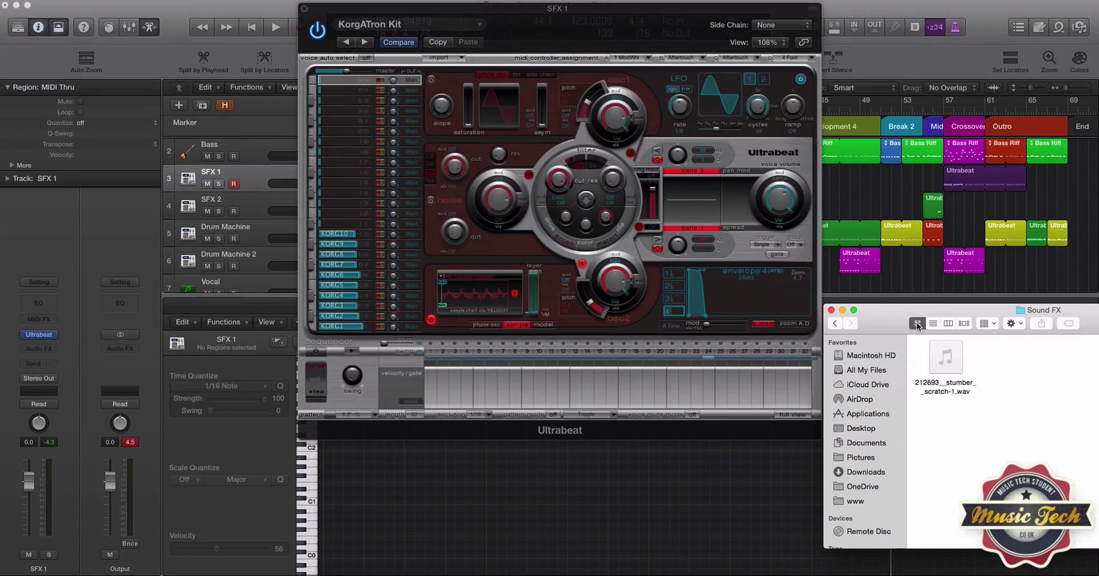
pyautogui.click(945, 358)
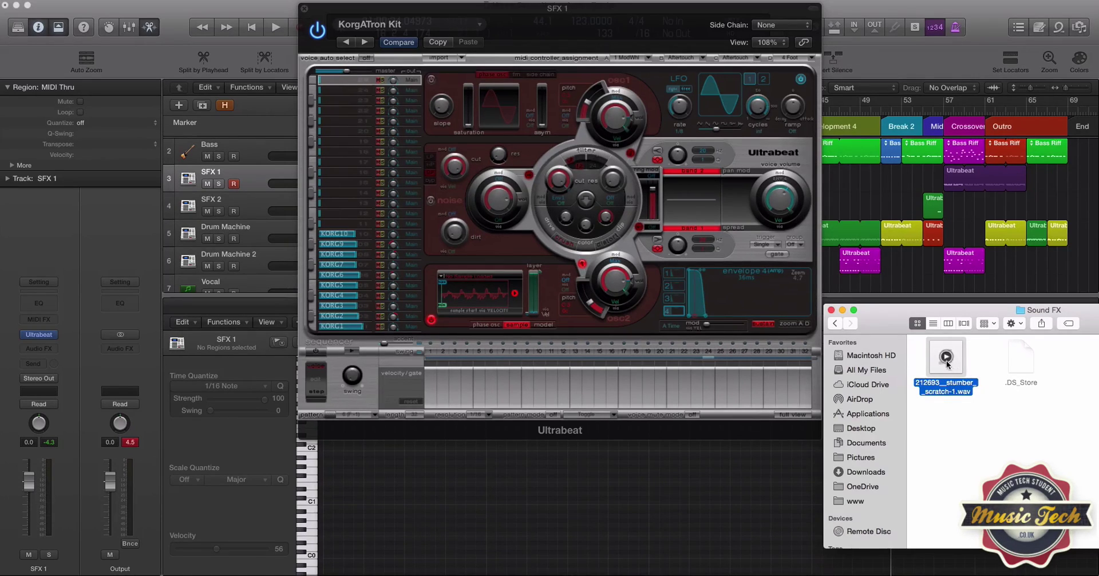
pyautogui.moveTo(941, 366); pyautogui.dragTo(472, 300)
pyautogui.moveTo(441, 16); pyautogui.dragTo(640, 31)
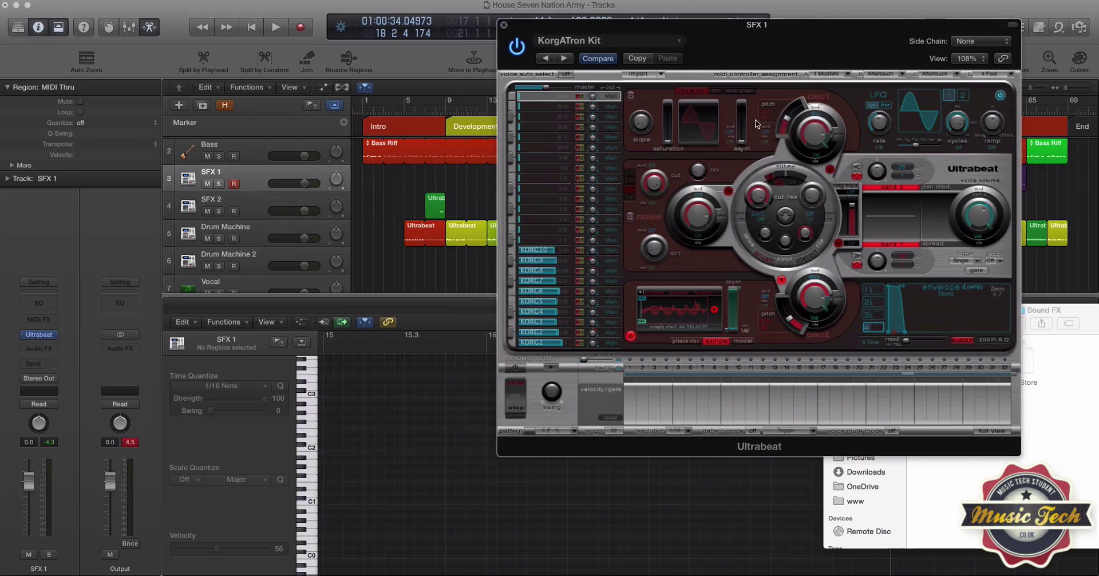
# Return to the full sequencer grid, activate step 1 for the topmost voice and raise that voice's level.
pyautogui.click(996, 431)
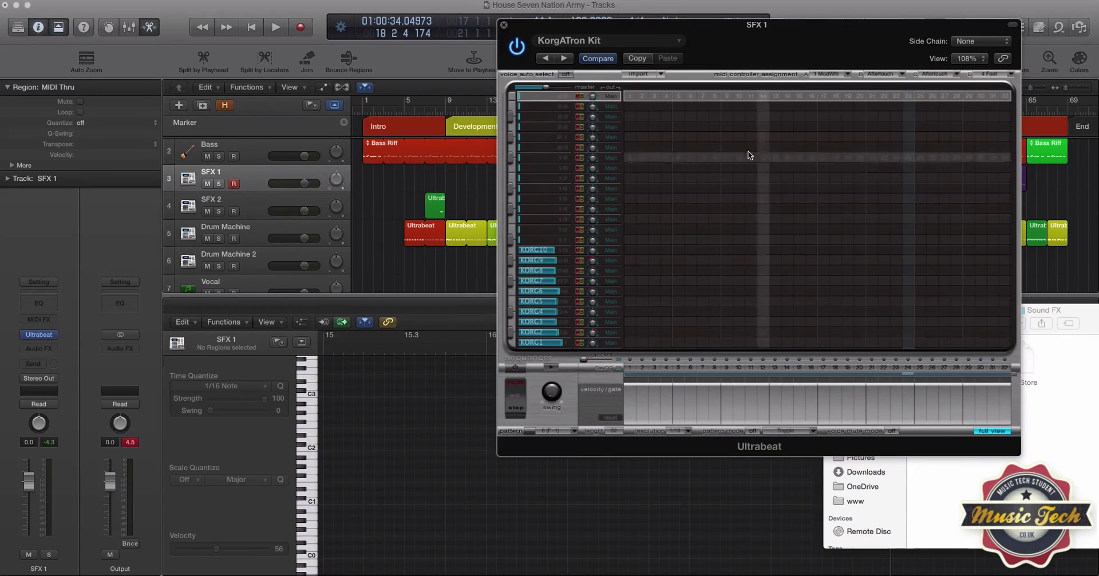
pyautogui.click(629, 95)
pyautogui.click(519, 95)
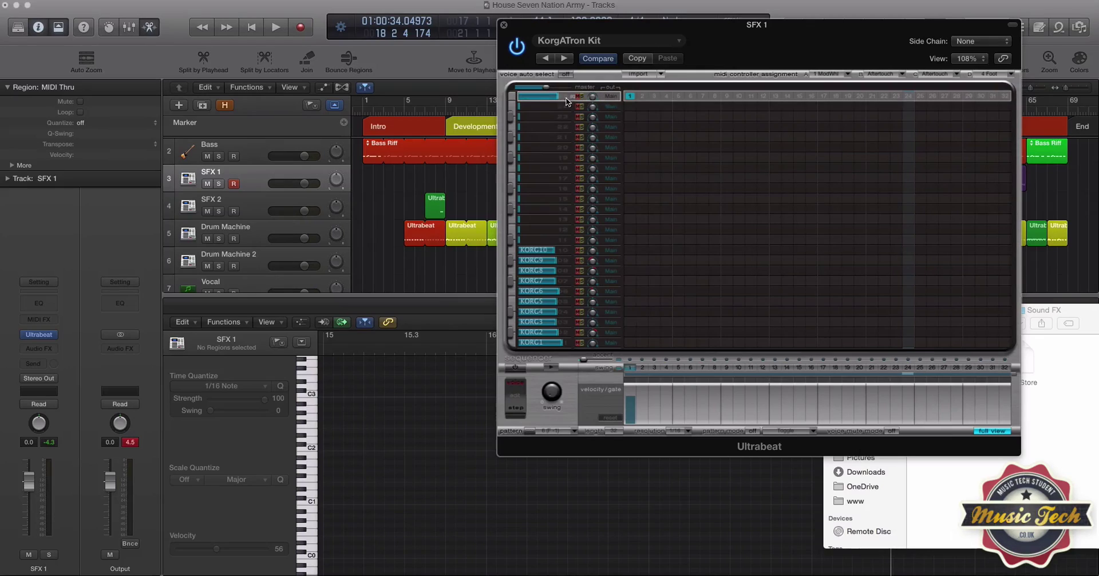
# Extend the gate length of the topmost voice's step 1 to span the first eight steps.
pyautogui.click(635, 405)
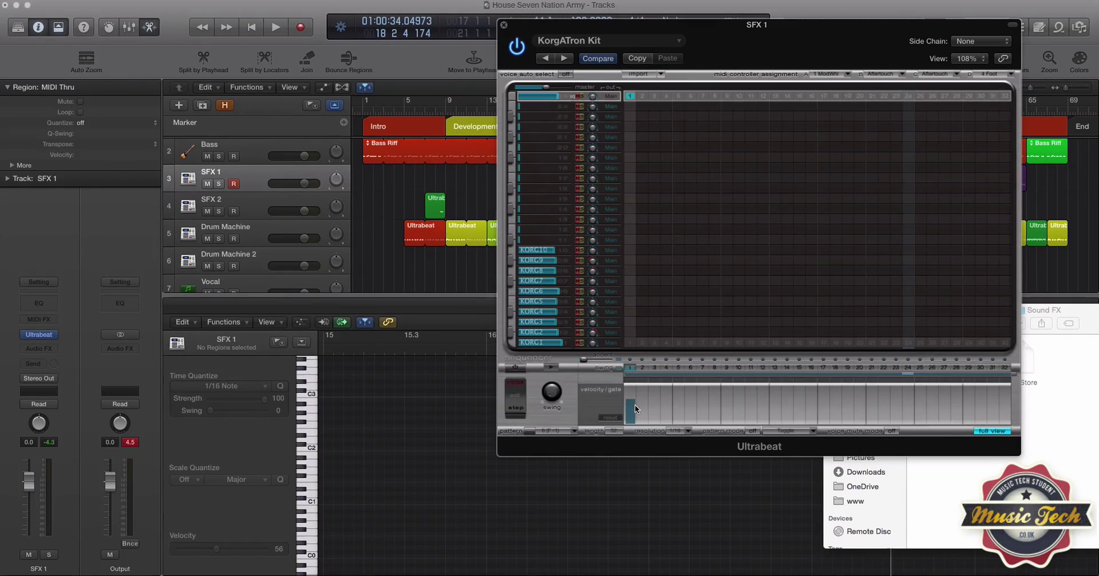
pyautogui.click(633, 404)
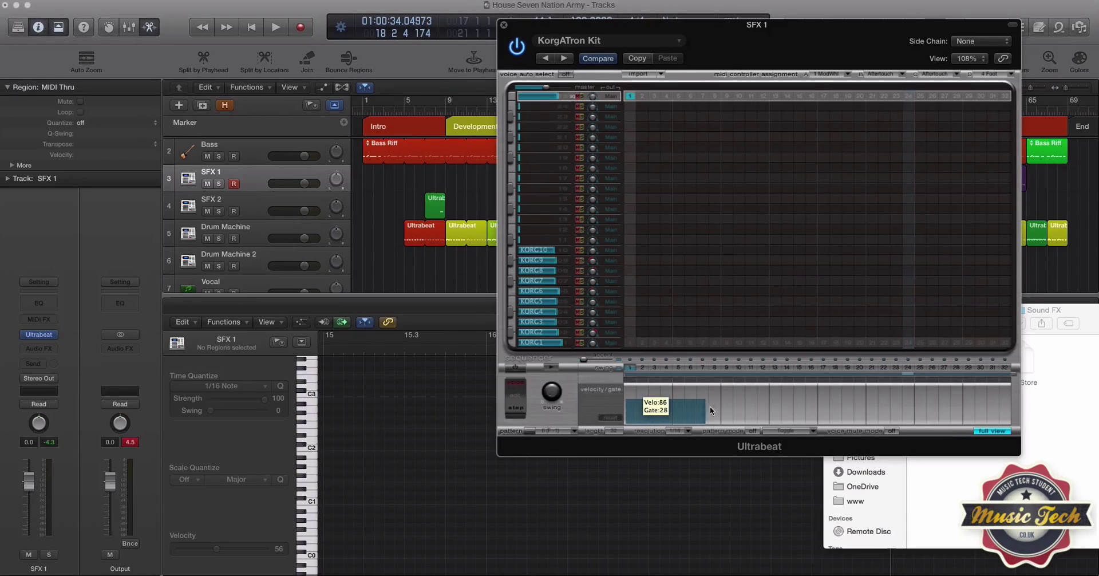
pyautogui.moveTo(710, 406); pyautogui.dragTo(720, 407)
# Audition the scratch sample's pattern with Ultrabeat's own sequencer while the arrangement is stopped.
pyautogui.press('space')
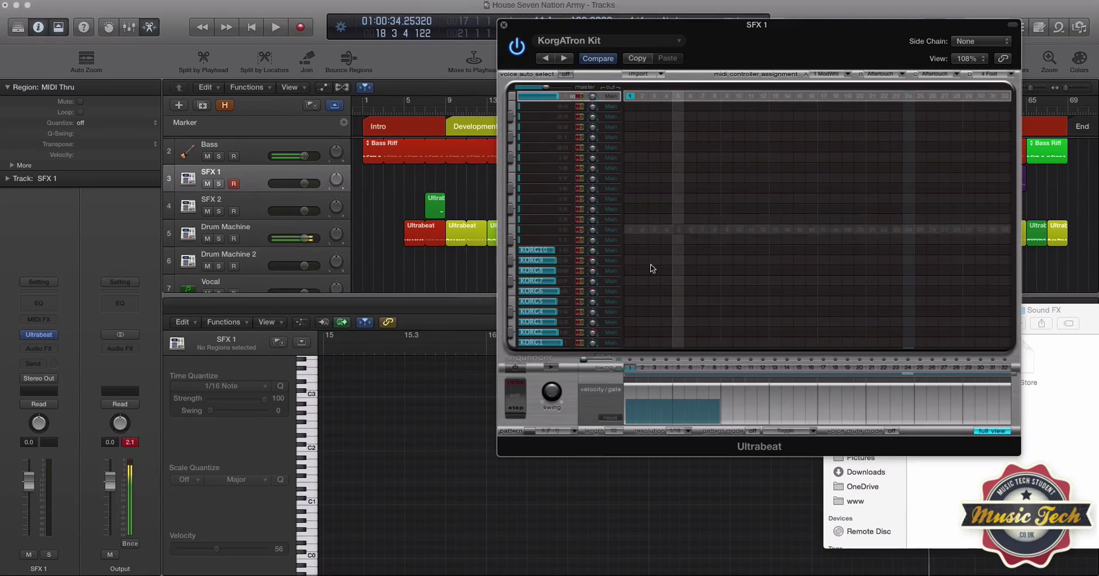
pyautogui.click(548, 368)
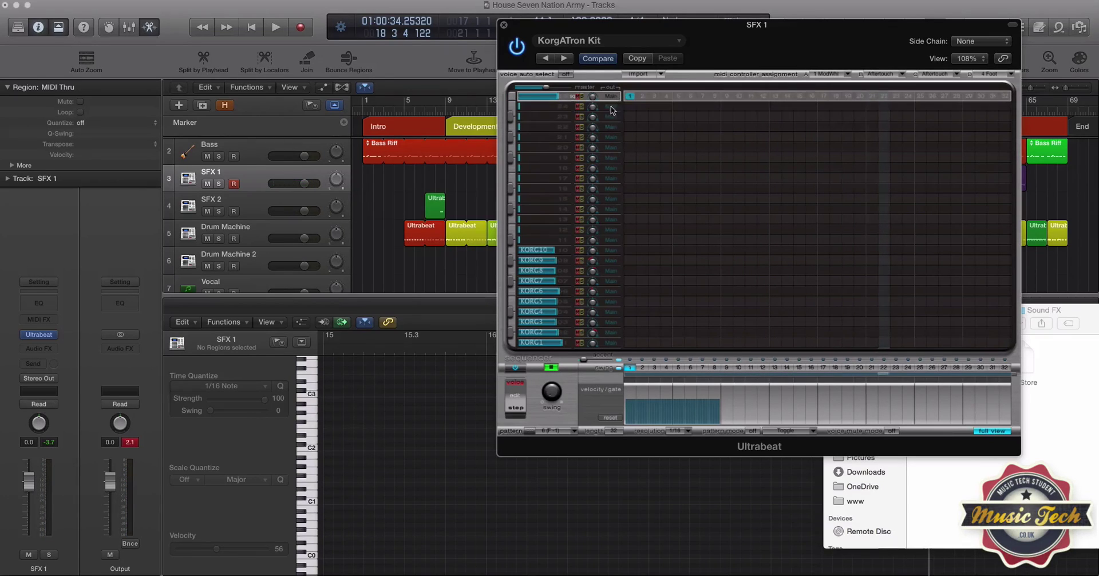
# Audition the KORG2 and KORG1 voices against the scratch pattern, briefly playing the arrangement and running Ultrabeat's own sequencer.
pyautogui.click(563, 332)
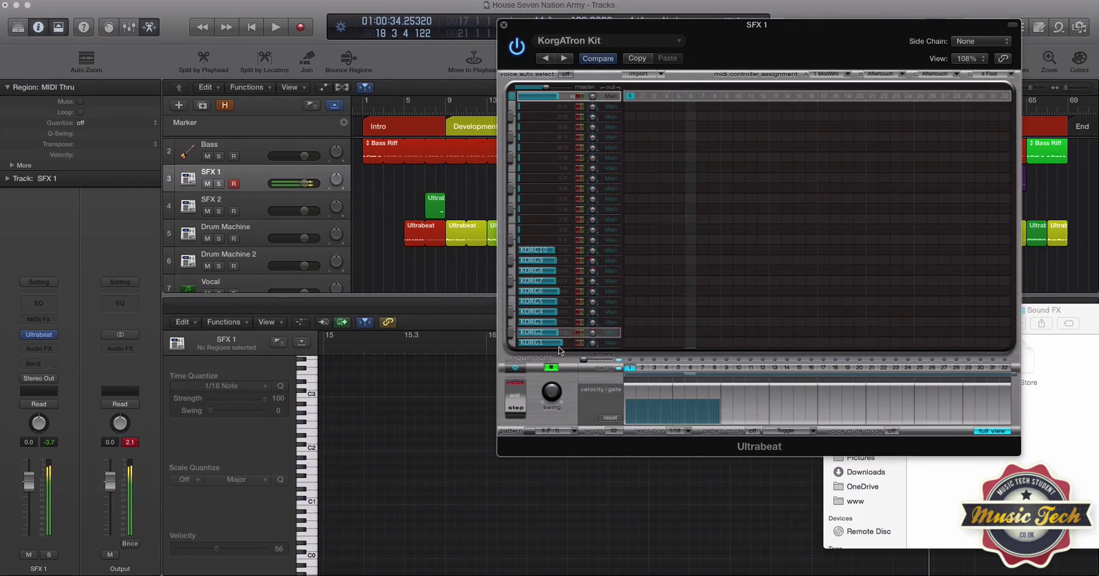
pyautogui.click(558, 343)
pyautogui.press('space')
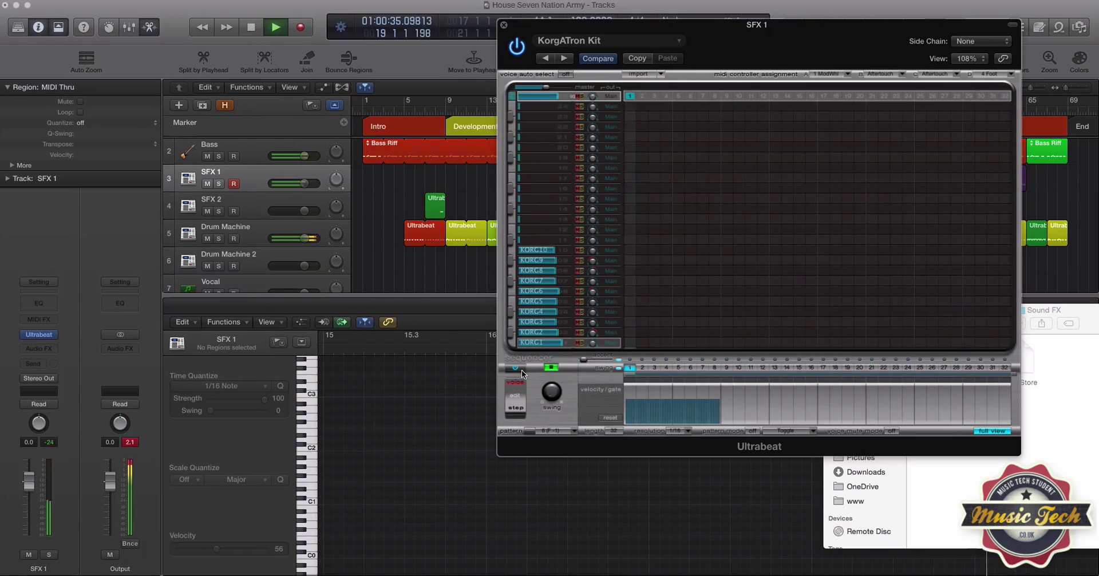
pyautogui.press('space')
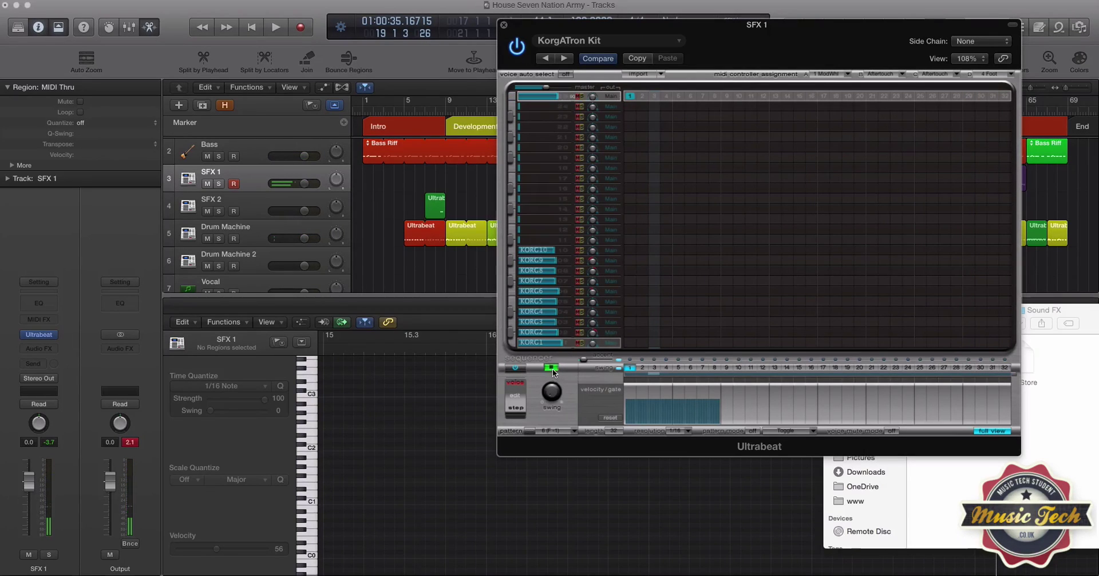
pyautogui.click(551, 367)
# Leave the full sequencer grid and compare KORG10's synthesizer settings with those of the topmost voice holding the scratch sample.
pyautogui.click(991, 430)
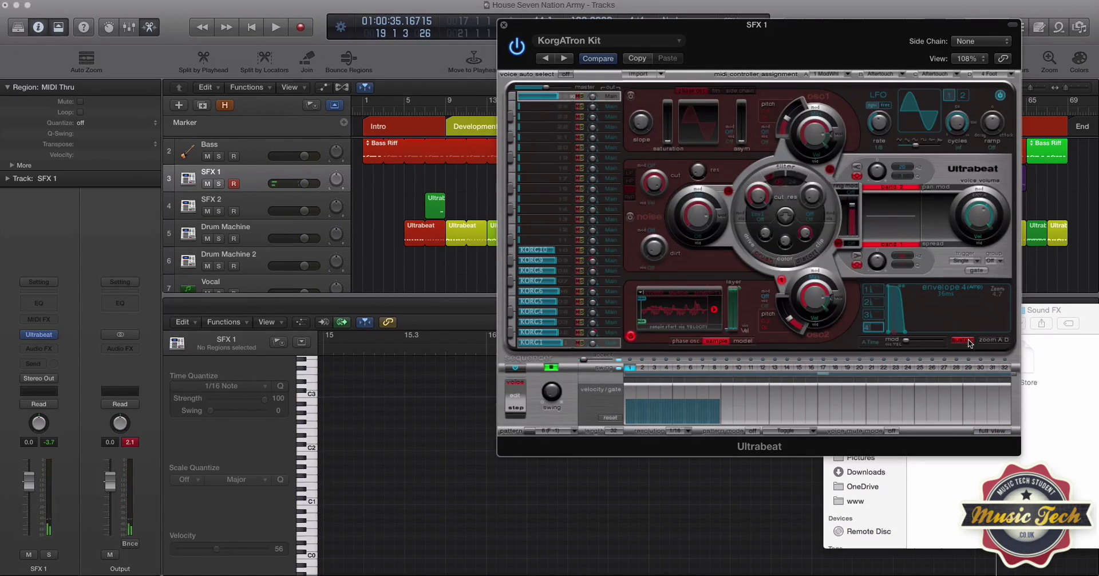
pyautogui.click(967, 341)
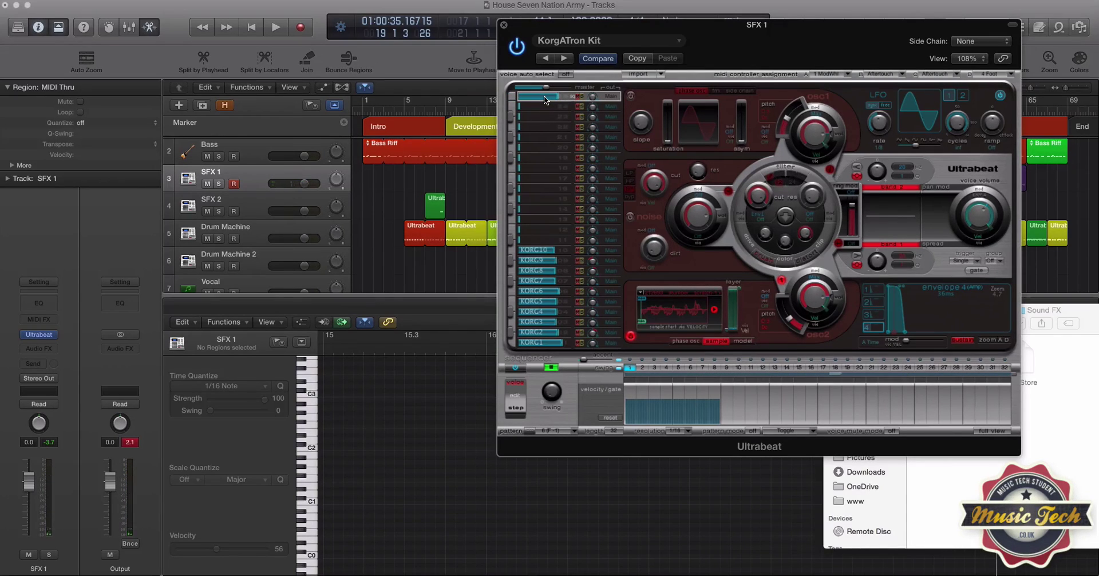
pyautogui.click(538, 252)
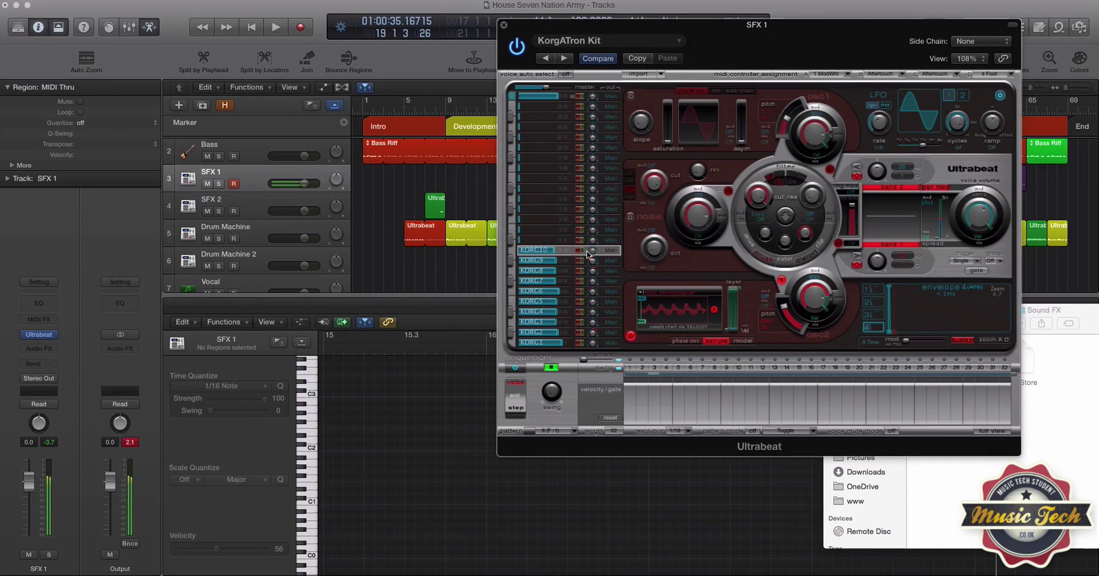
pyautogui.click(538, 98)
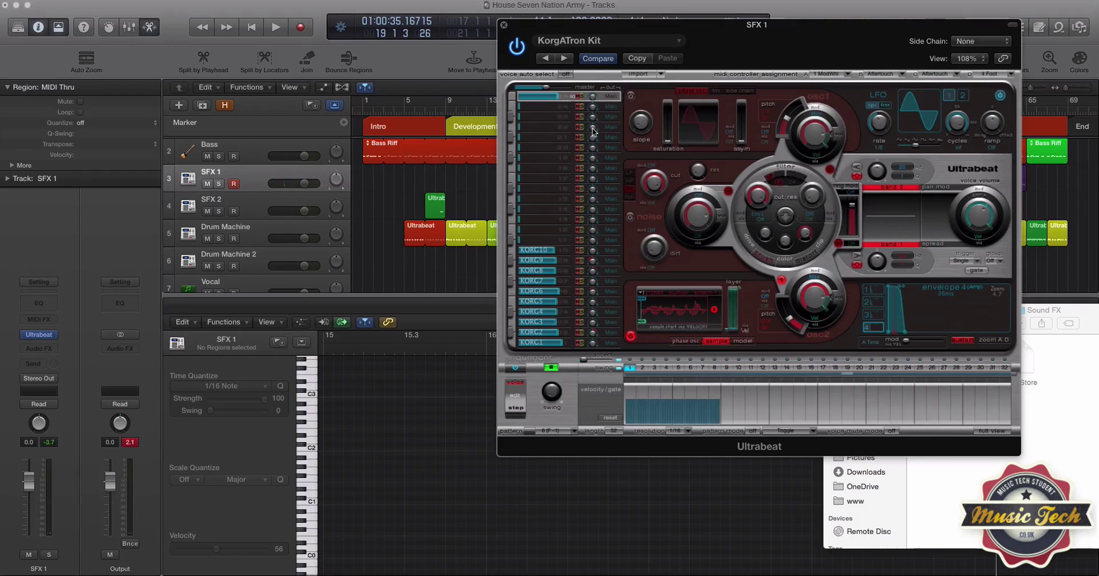
pyautogui.click(715, 309)
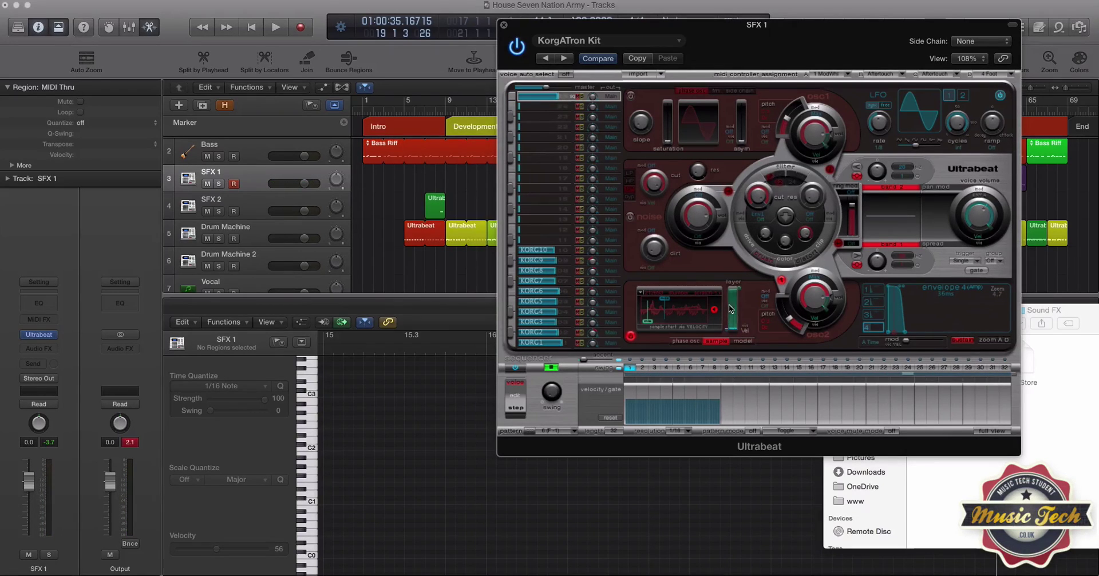
pyautogui.press('space')
pyautogui.press('space')
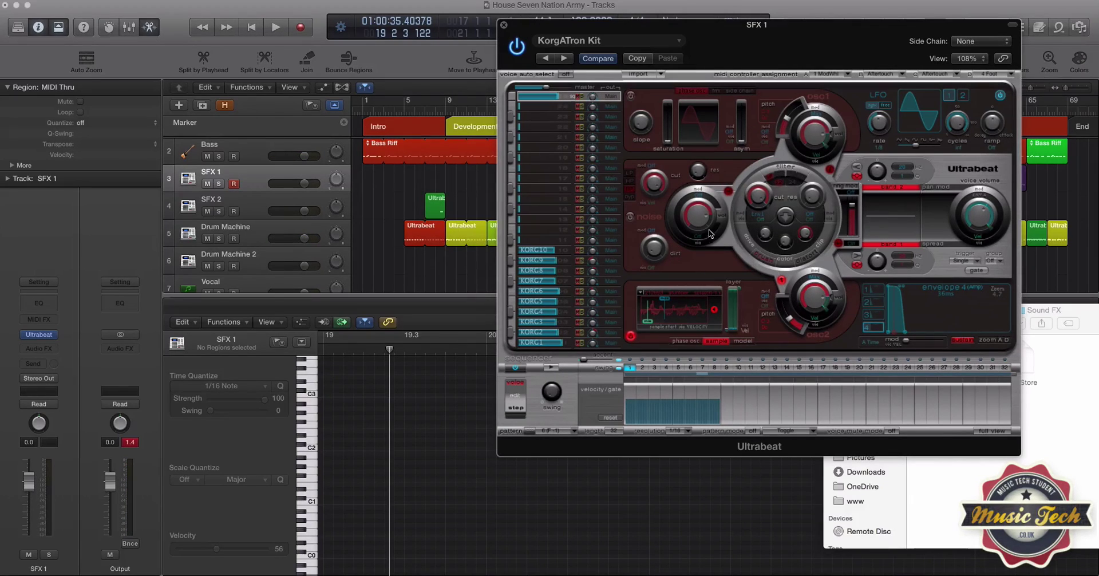
# Return to the full sequencer grid, activate steps 5, 13, 17 and 18 for the topmost voice, and lengthen step 18's gate.
pyautogui.moveTo(692, 31); pyautogui.dragTo(915, 47)
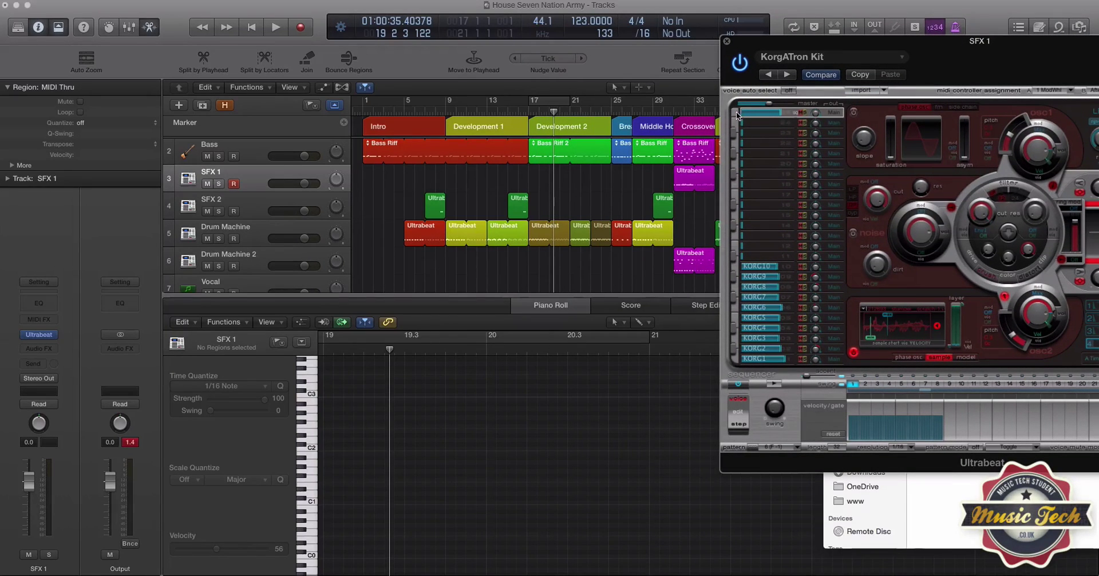
pyautogui.click(753, 143)
pyautogui.click(738, 423)
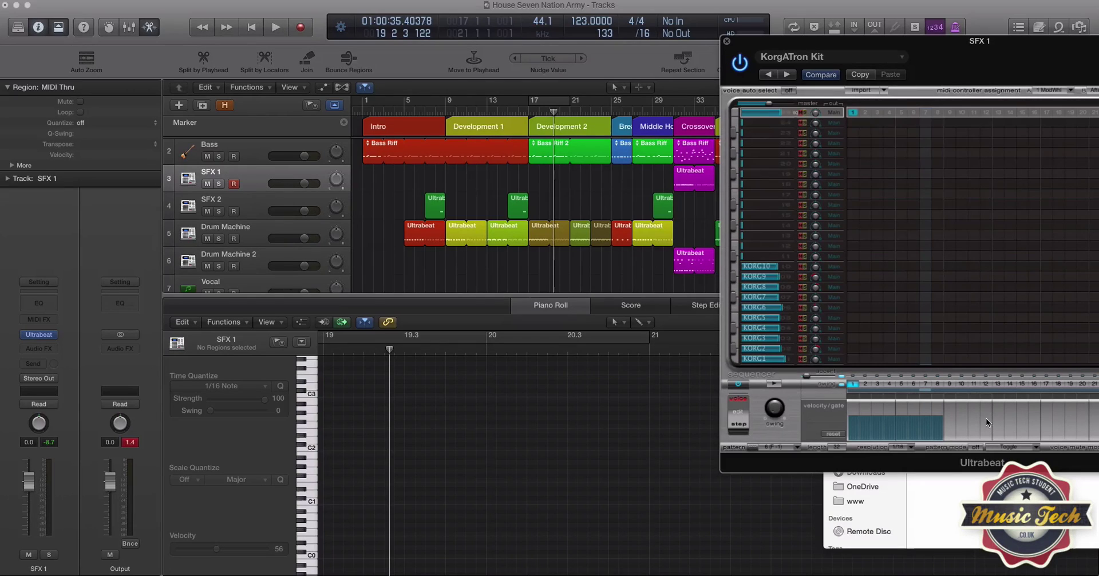
pyautogui.click(902, 113)
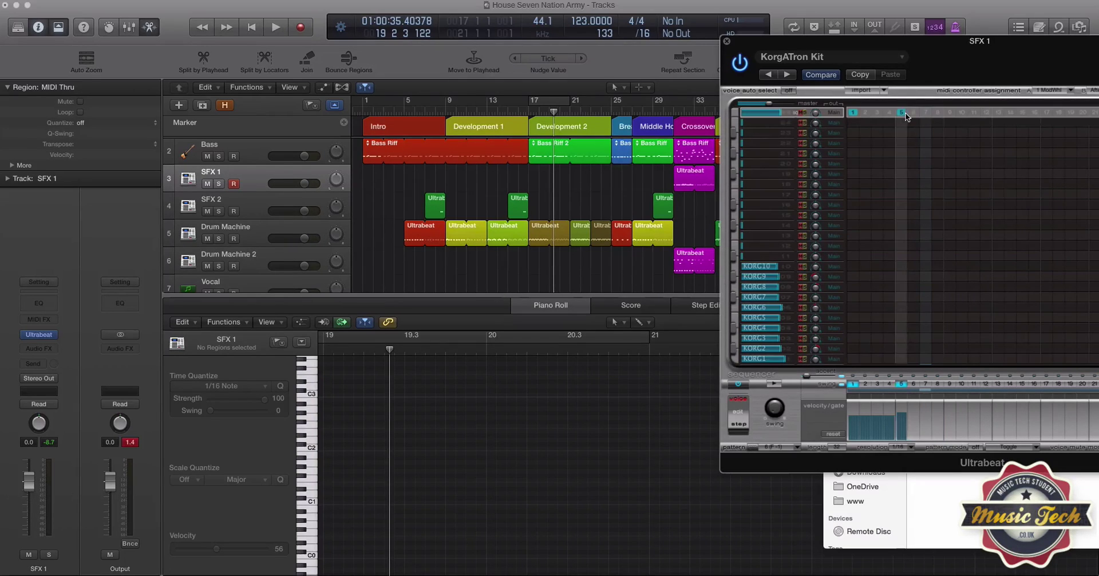
pyautogui.click(997, 112)
pyautogui.click(1046, 112)
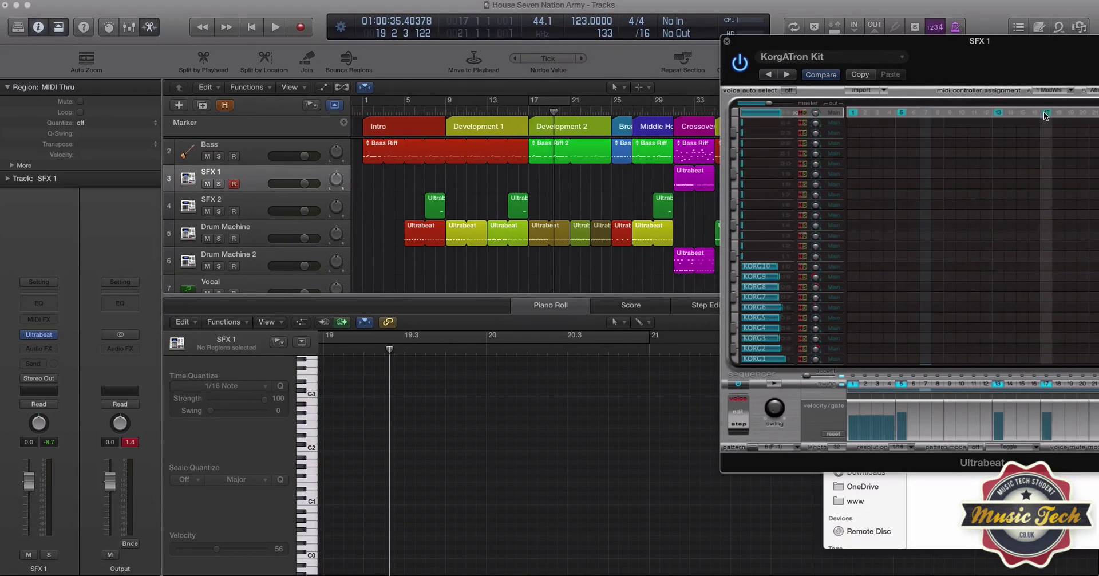
pyautogui.click(1059, 112)
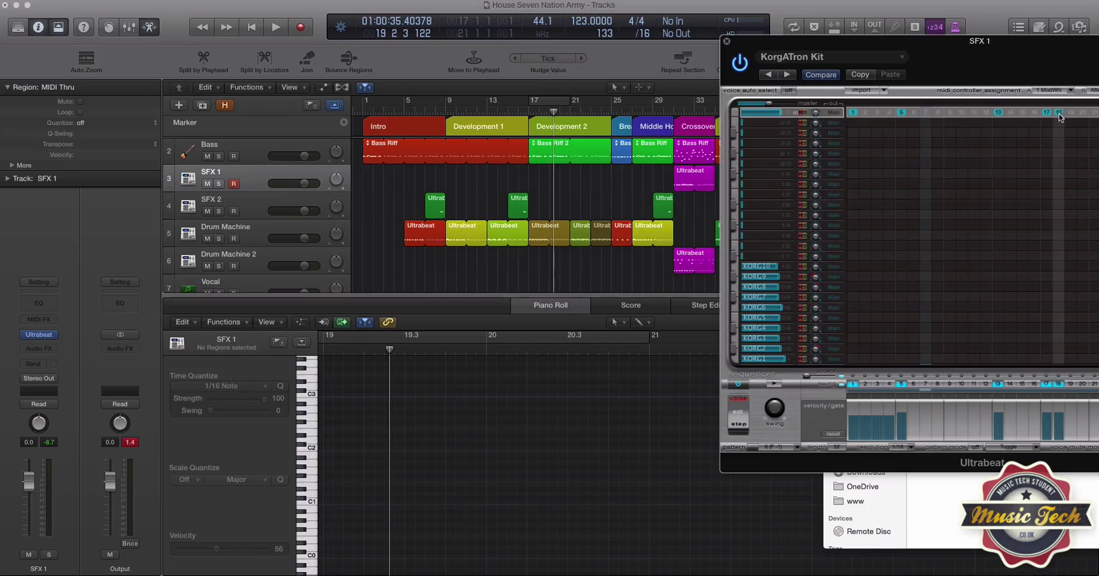
# Audition the scratch pattern with Ultrabeat's sequencer switched off at the end, and place it as a region on SFX 1 at bar 17.
pyautogui.click(775, 383)
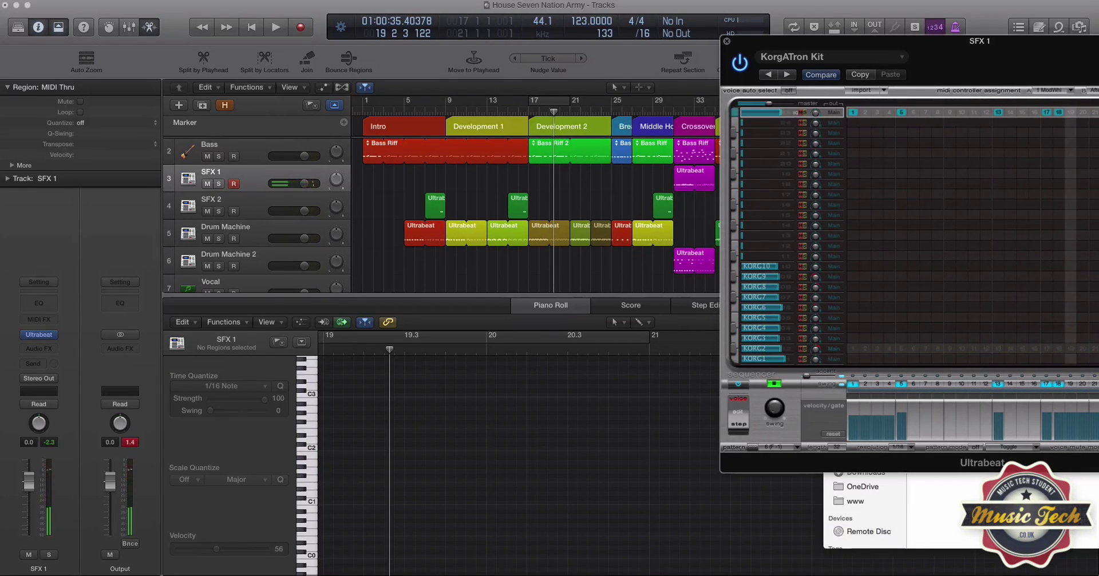
pyautogui.click(738, 383)
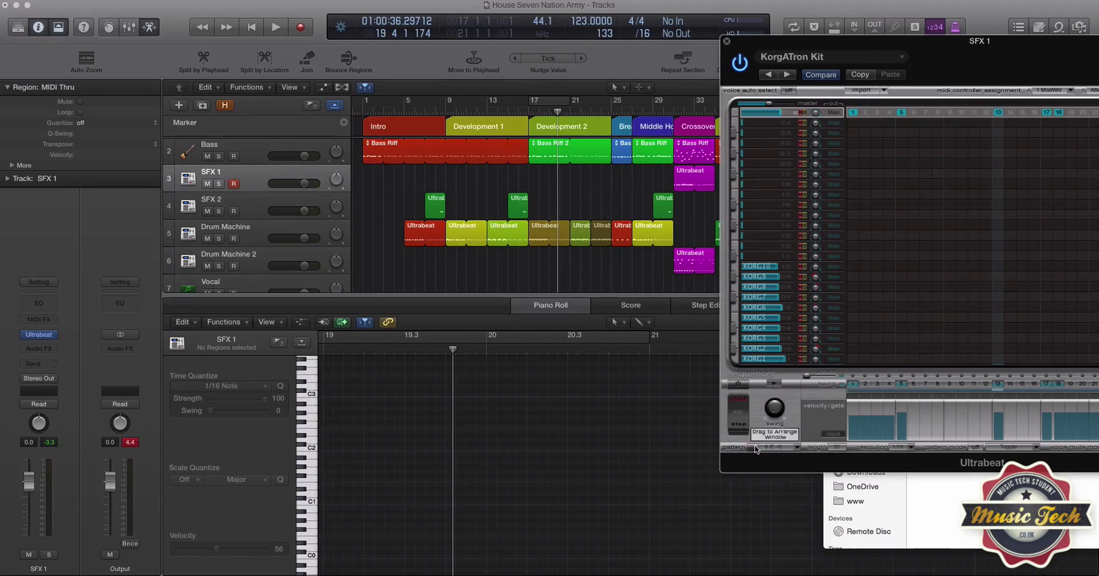
pyautogui.moveTo(753, 445); pyautogui.dragTo(538, 178)
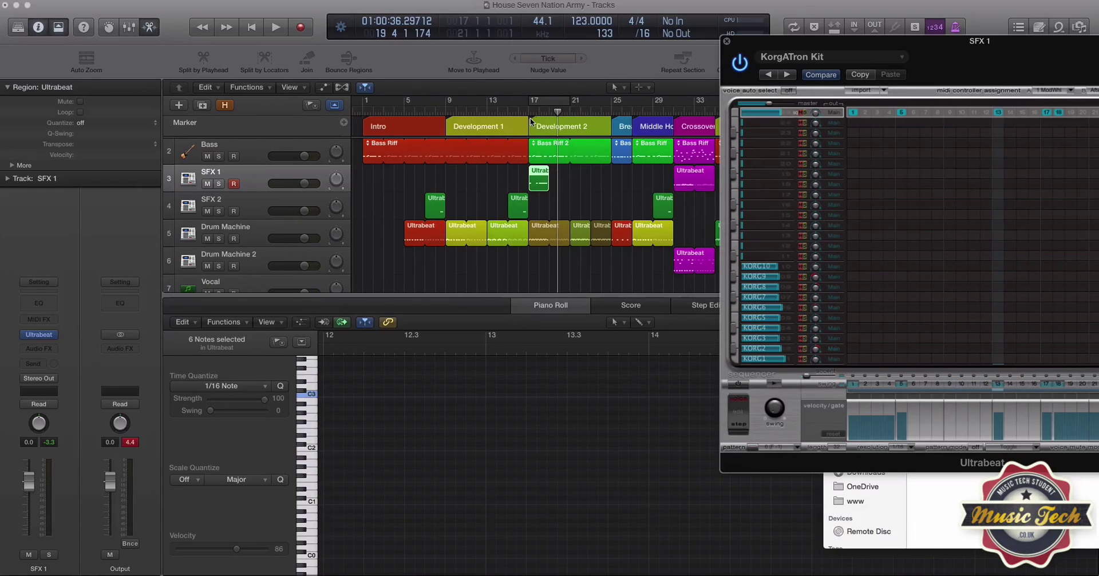
# Play the arrangement from bar 15 to hear the scratch region on SFX 1 in context.
pyautogui.click(512, 109)
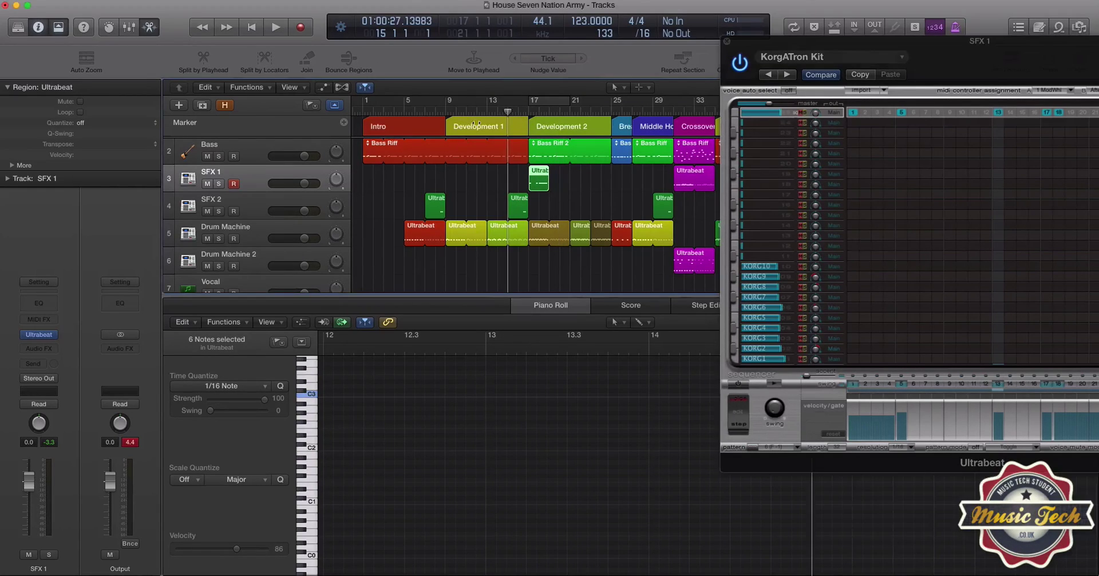
pyautogui.press('space')
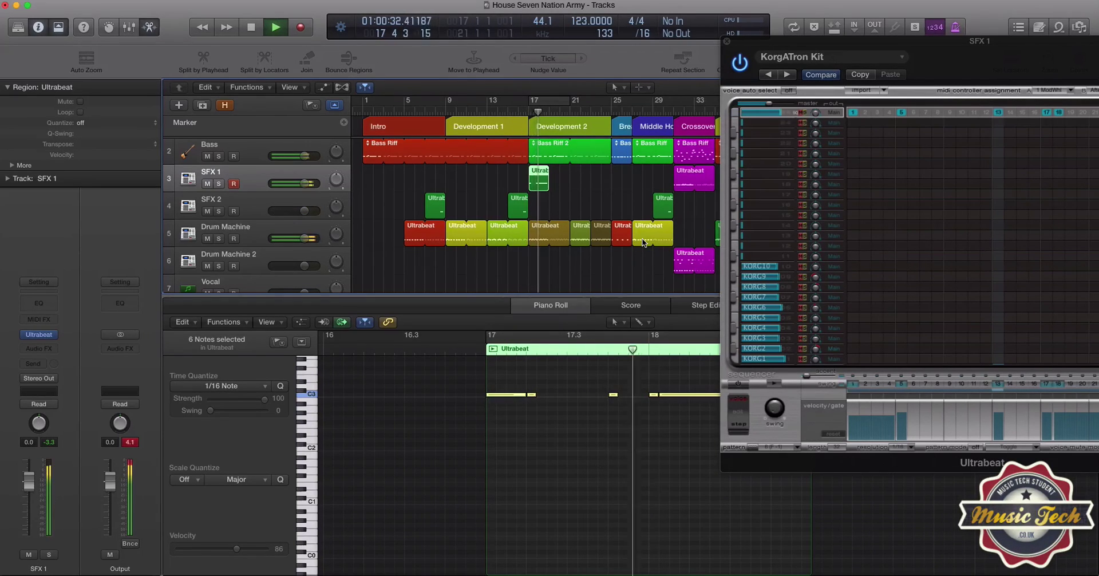
pyautogui.press('space')
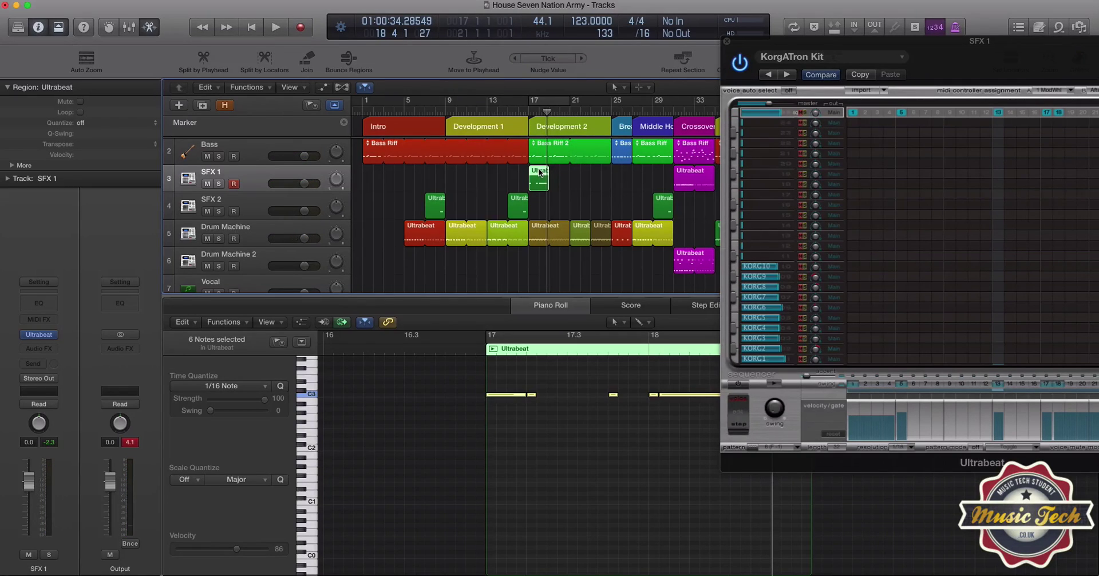
# Delete the scratch region at bar 17 on SFX 1 and close the Ultrabeat window.
pyautogui.press('Delete')
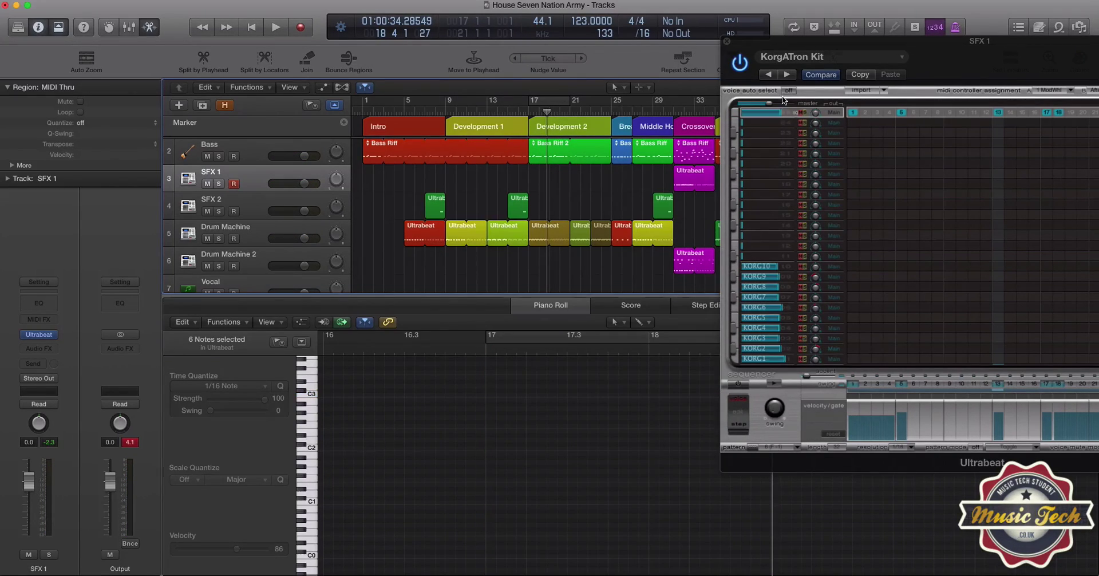
pyautogui.click(727, 41)
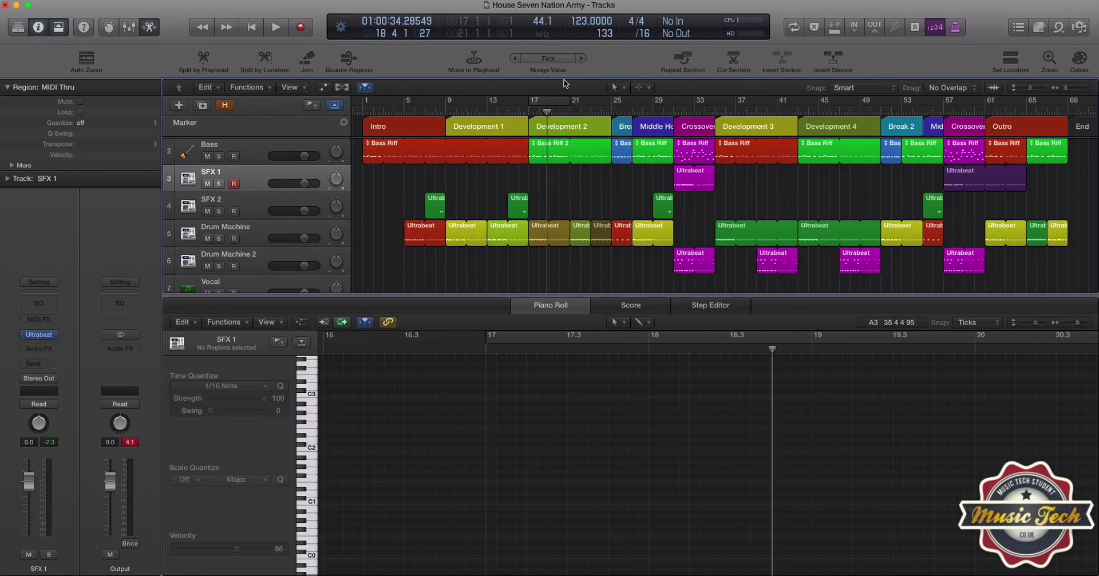